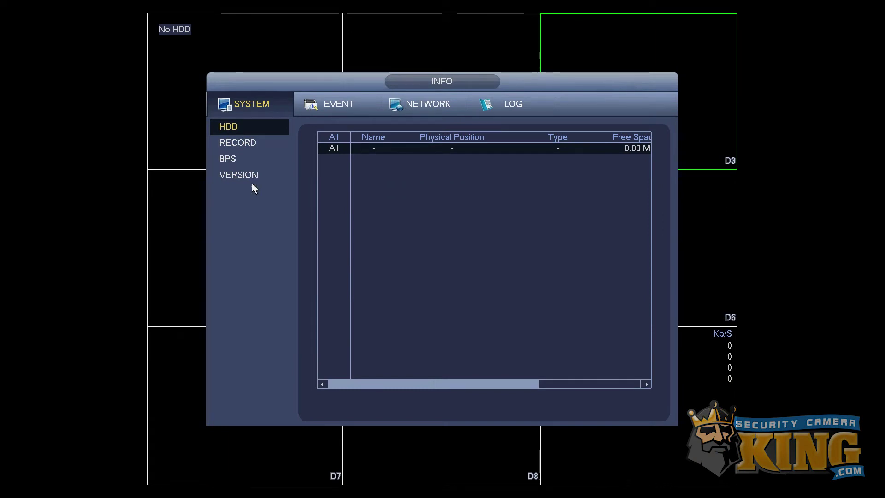
- Display the version details (system 3.215.0000000.1, build 2017-09-02), then close the info screen
left_click(251, 175)
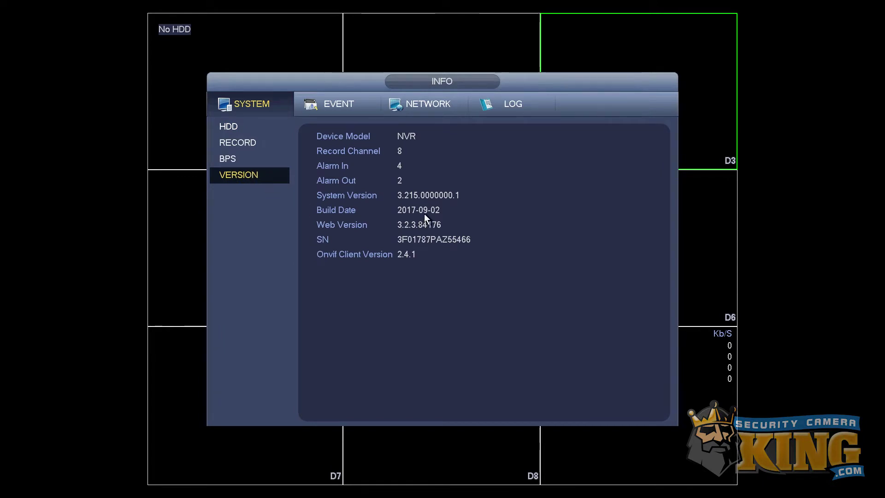
right_click(376, 139)
- Restore the recorder to factory defaults from System > Default so it restarts at admin setup
left_click(578, 345)
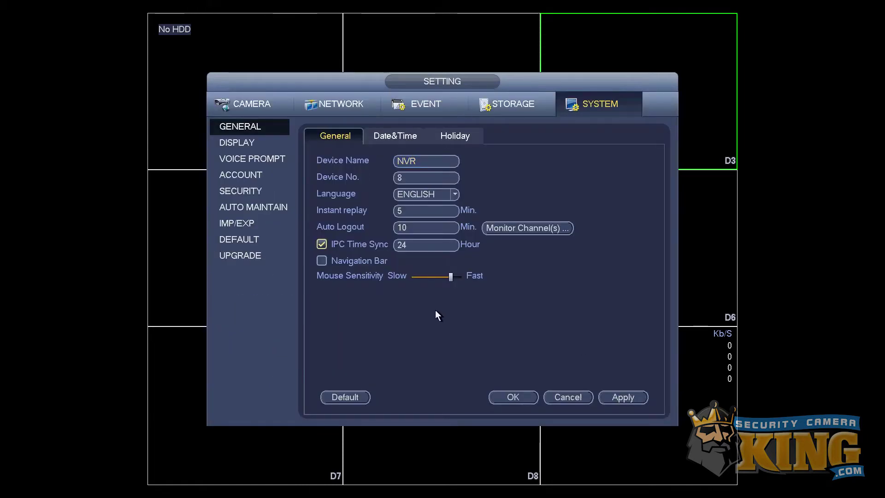
left_click(250, 239)
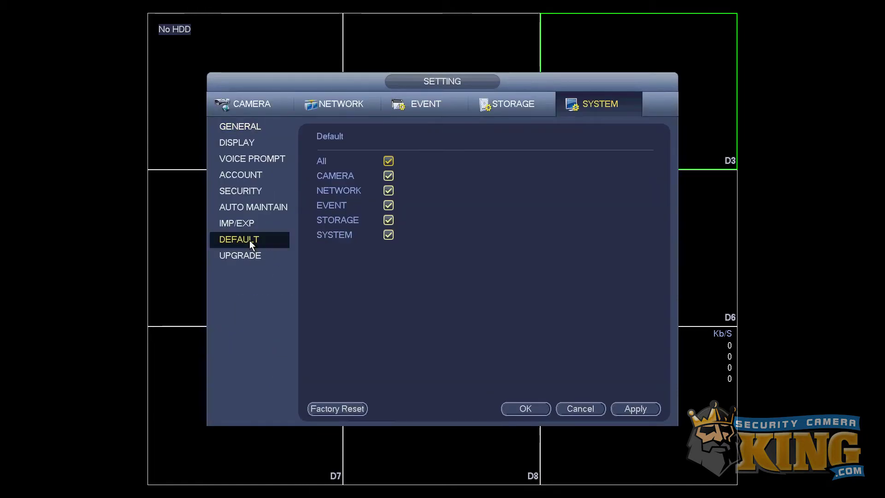
left_click(339, 409)
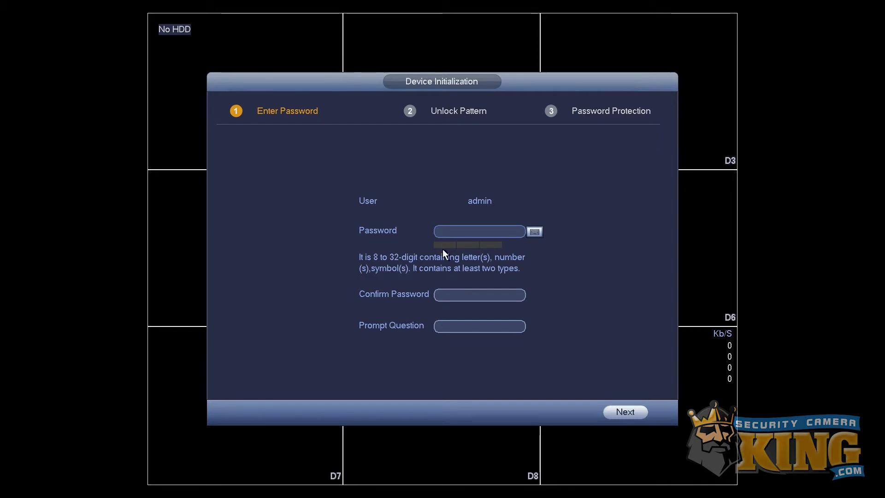
- Enter a new letters-only admin password with the on-screen keyboard
left_click(454, 232)
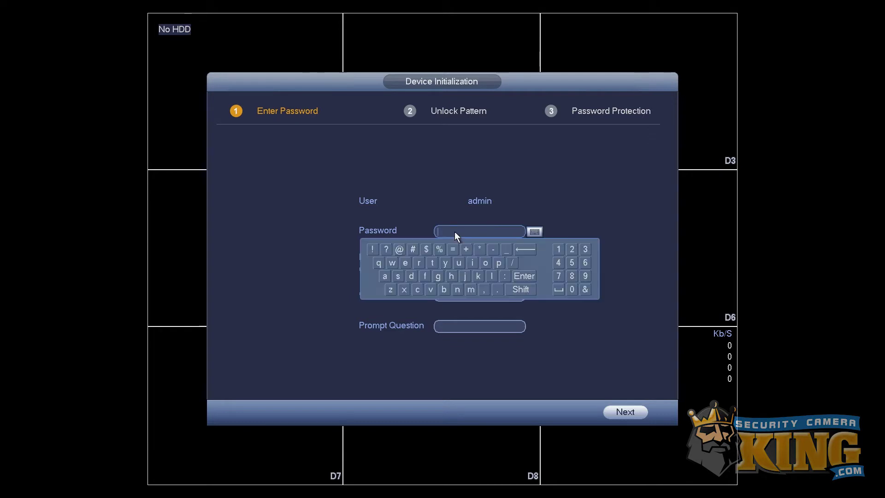
left_click(385, 280)
left_click(409, 275)
left_click(471, 289)
left_click(472, 263)
left_click(397, 277)
left_click(404, 263)
left_click(414, 289)
left_click(459, 262)
left_click(418, 263)
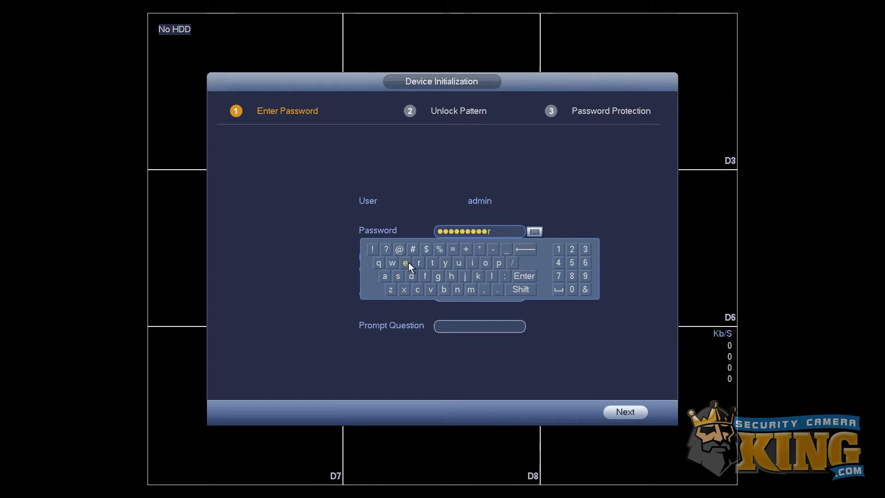
left_click(405, 263)
left_click(447, 220)
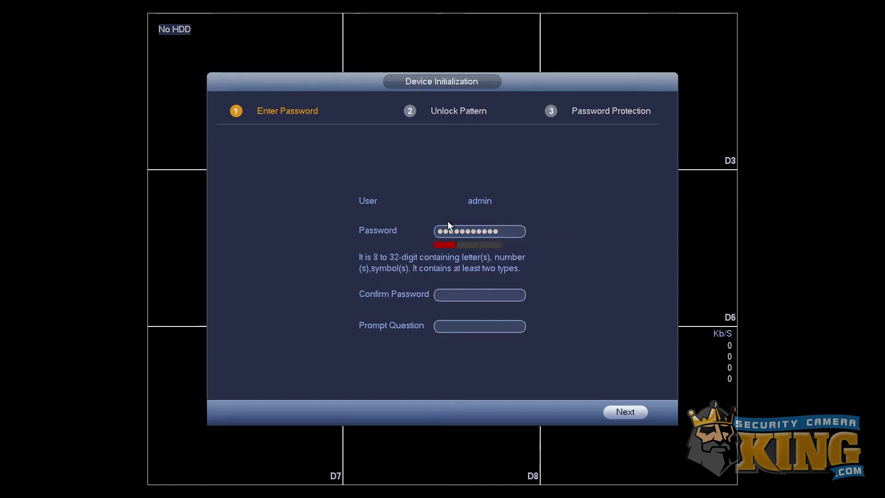
- Repeat it in Confirm Password and submit; the recorder rejects it as too simple
left_click(442, 291)
left_click(386, 339)
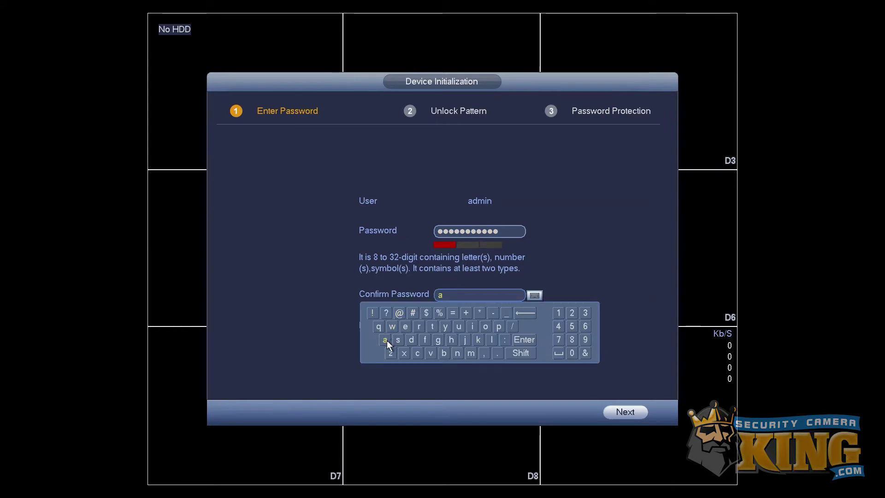
left_click(411, 340)
left_click(470, 353)
left_click(472, 326)
left_click(457, 353)
left_click(399, 341)
left_click(404, 326)
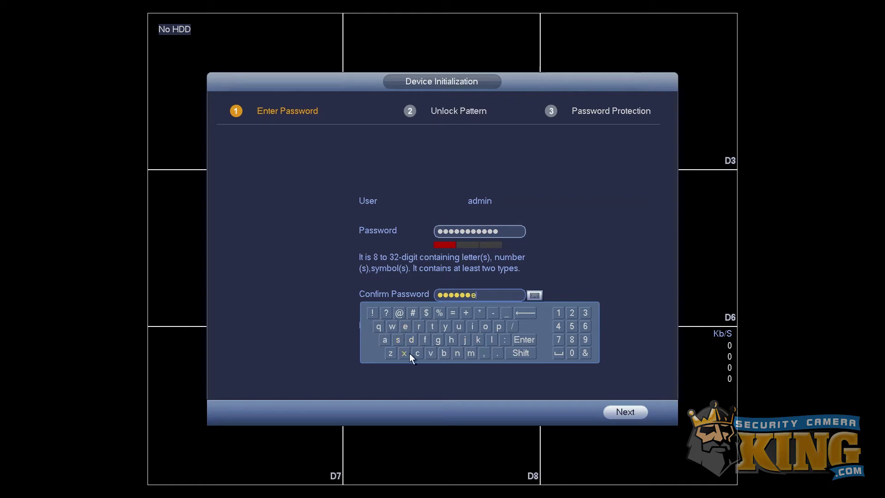
left_click(417, 353)
left_click(459, 326)
left_click(422, 327)
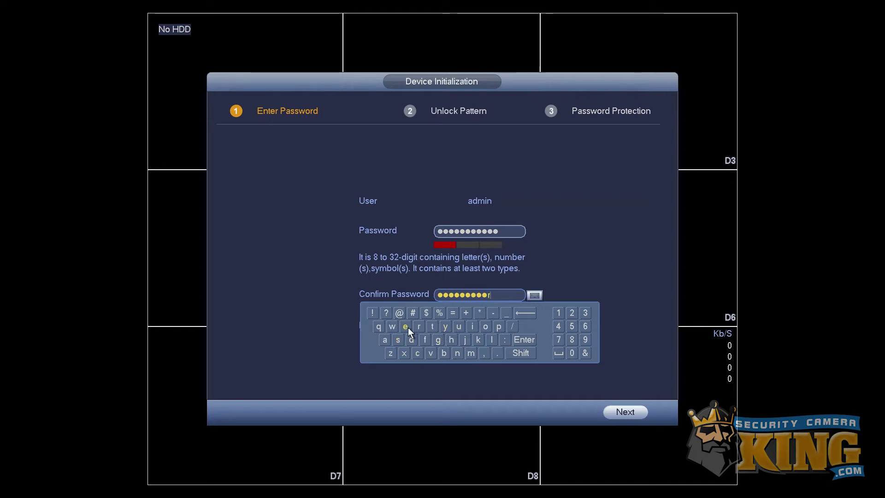
left_click(406, 326)
left_click(345, 320)
left_click(624, 411)
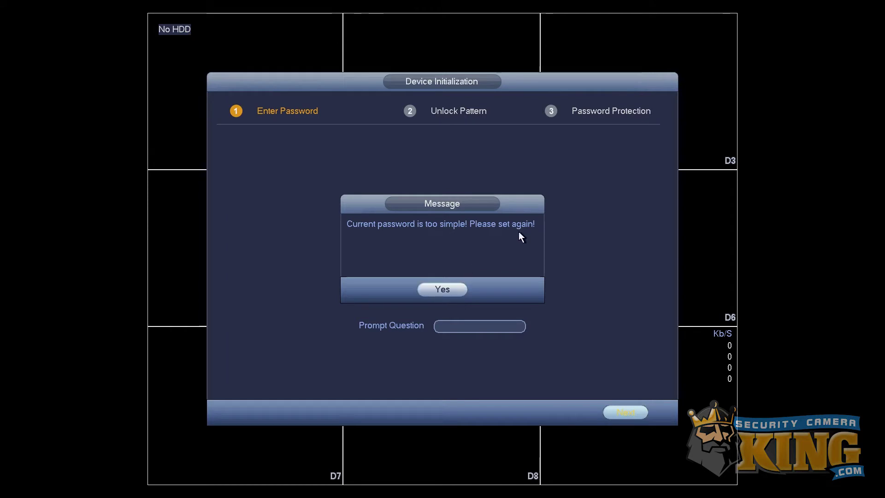
- Dismiss the warning and retype the password as letters followed by three digits
left_click(445, 290)
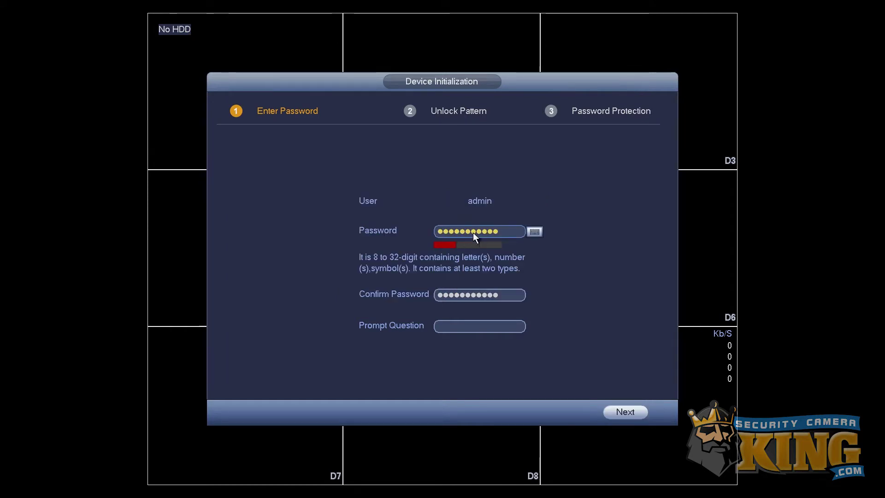
left_click(498, 231)
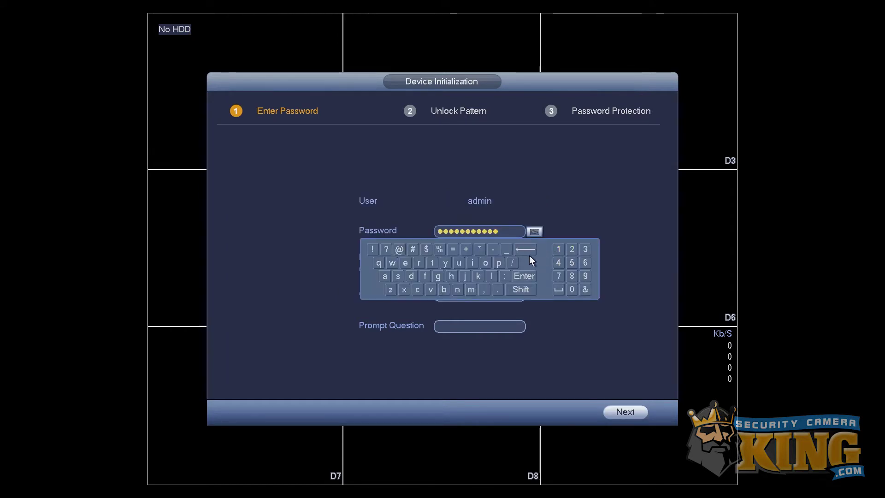
left_click_drag(524, 250, 524, 250)
left_click(385, 276)
left_click(409, 276)
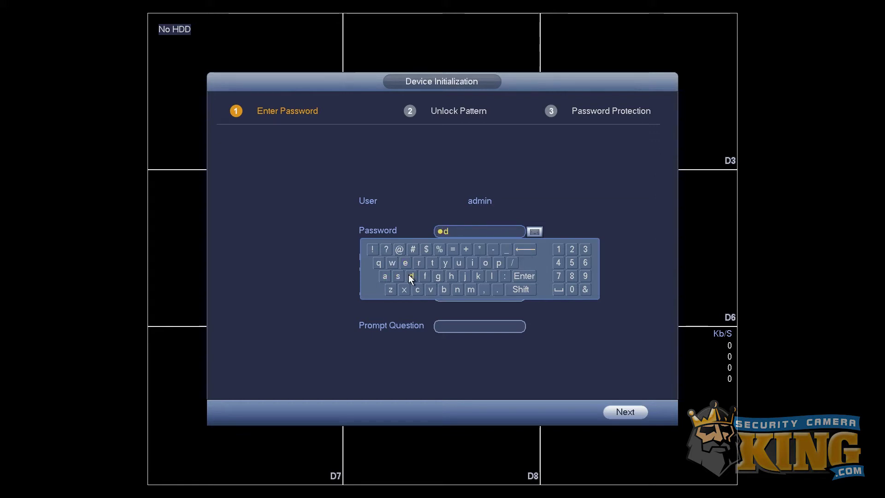
left_click(468, 289)
left_click(464, 276)
left_click(458, 288)
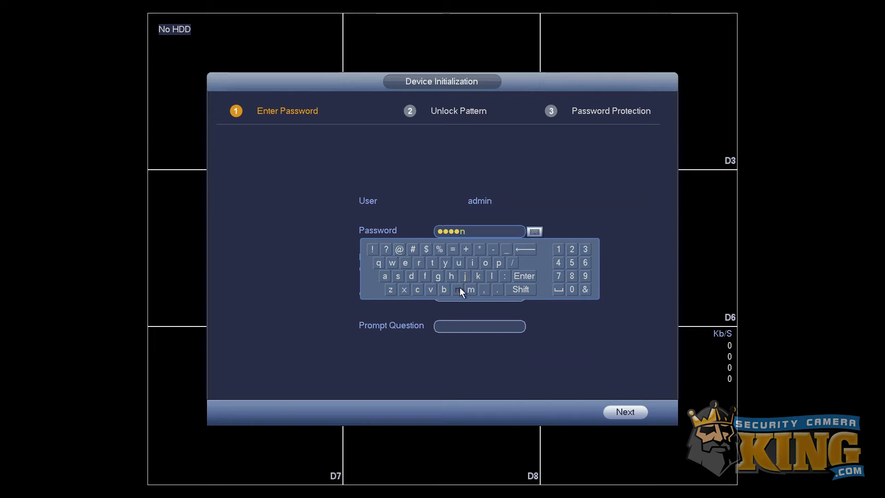
left_click(557, 249)
left_click(571, 249)
left_click(583, 248)
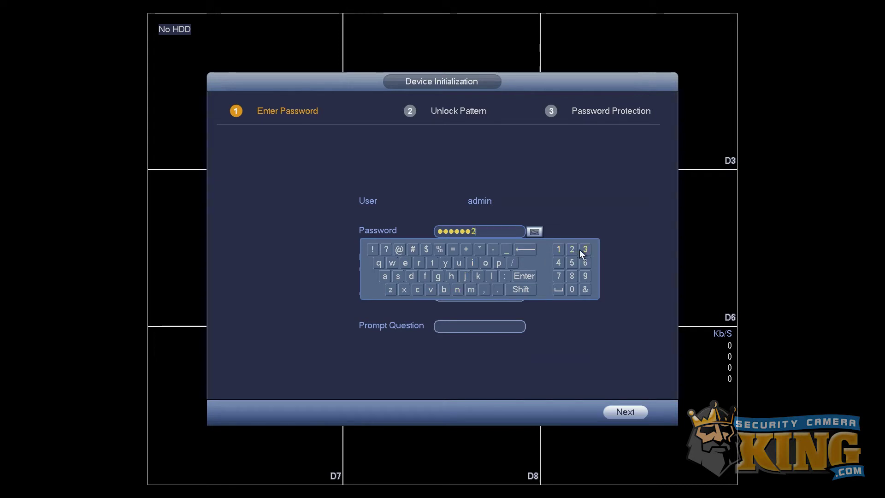
left_click(530, 278)
- Clear and re-enter the matching confirmation, then continue to the Unlock Pattern step
left_click(502, 293)
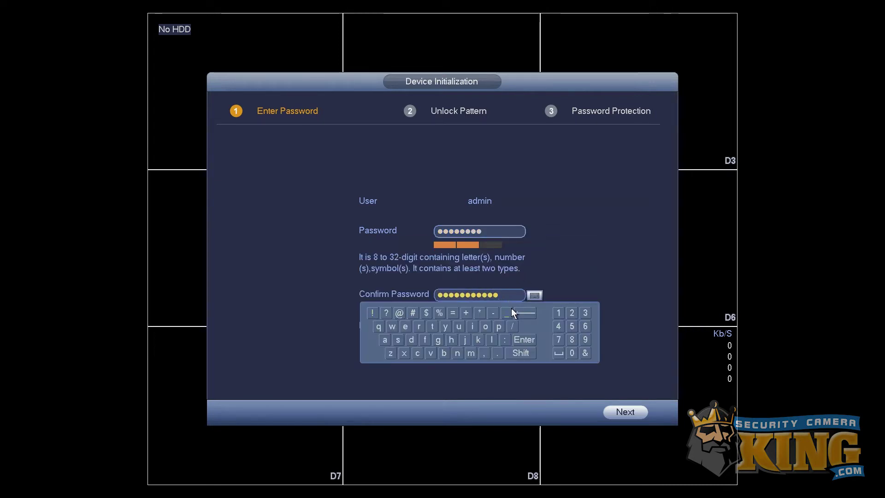
type("12")
left_click(518, 312)
left_click(517, 312)
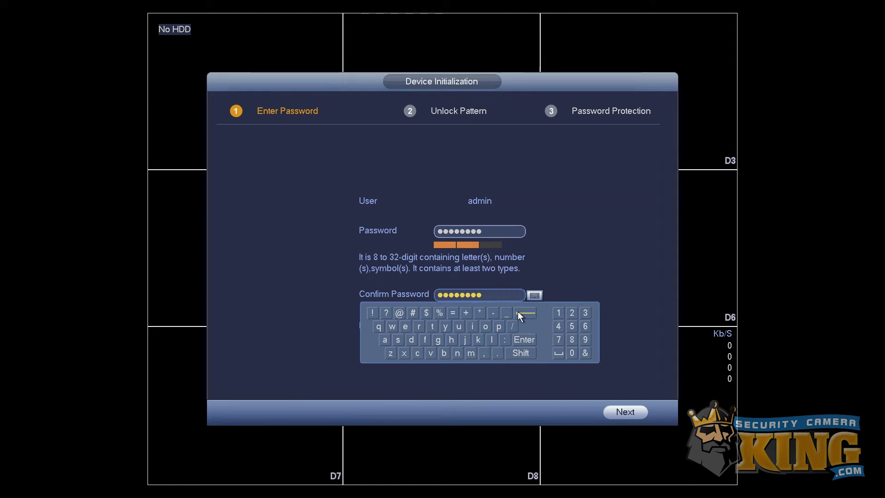
left_click(518, 312)
left_click(518, 312)
left_click(518, 312)
left_click(518, 312)
left_click(518, 312)
left_click(516, 312)
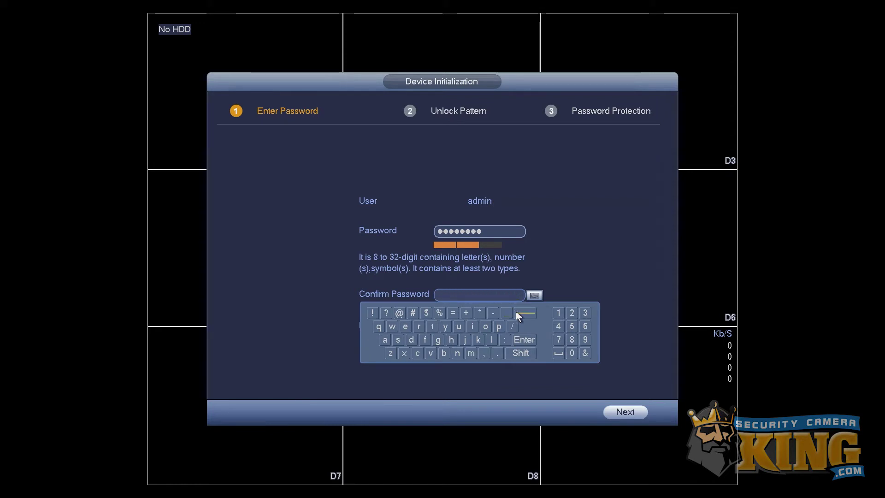
left_click(386, 340)
left_click(411, 339)
left_click(470, 353)
left_click(475, 326)
left_click(458, 353)
left_click(558, 313)
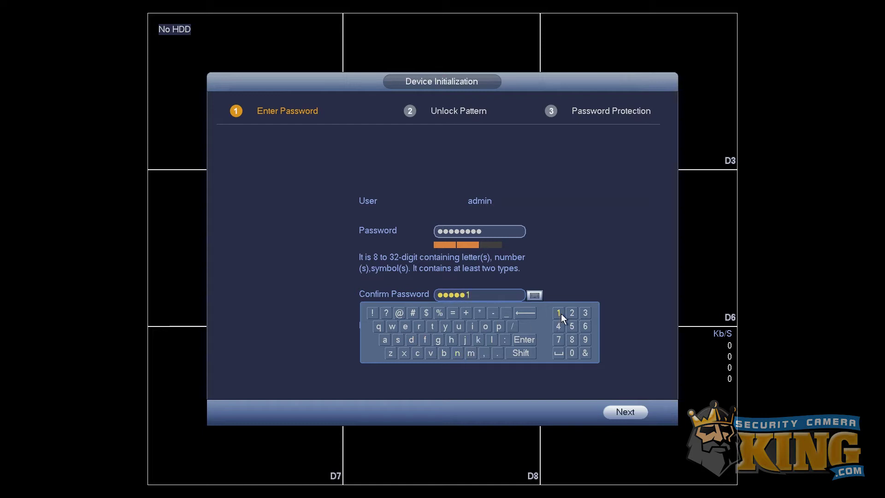
left_click(572, 313)
left_click(584, 313)
left_click(528, 340)
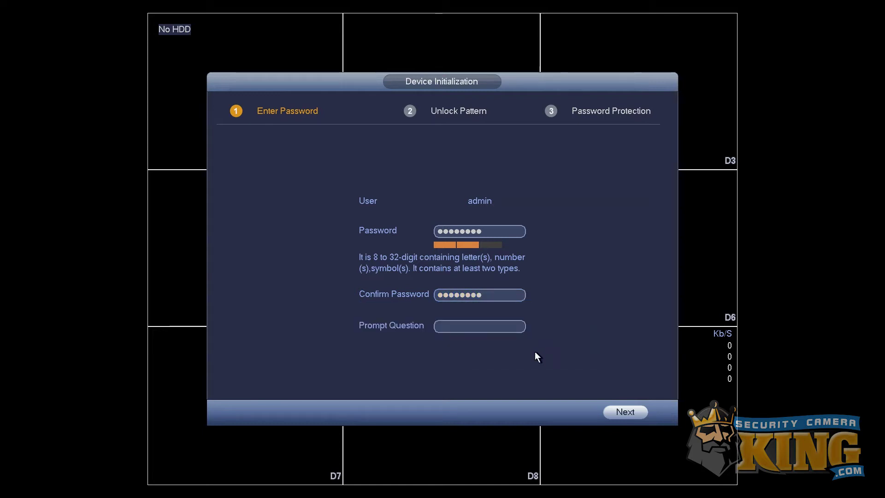
left_click(611, 409)
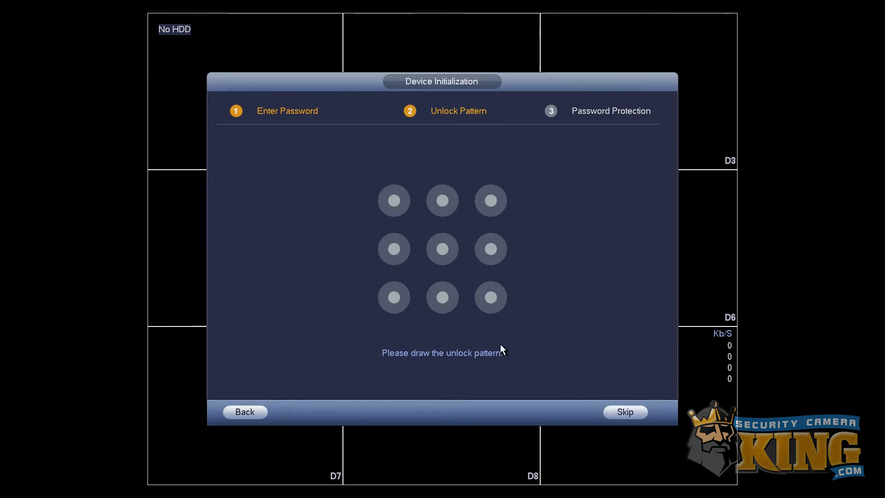
- Draw an unlock pattern from the top-left to the bottom-right dot, then redraw it to confirm
mouse_move(401, 216)
left_mouse_down()
mouse_move(398, 207)
mouse_move(446, 230)
left_mouse_up()
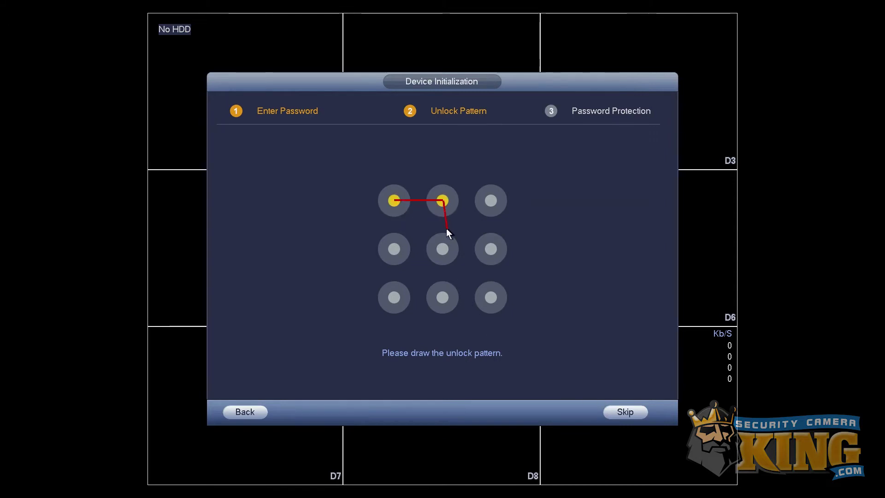
mouse_move(444, 275)
left_mouse_down()
mouse_move(465, 300)
mouse_move(483, 300)
left_mouse_up()
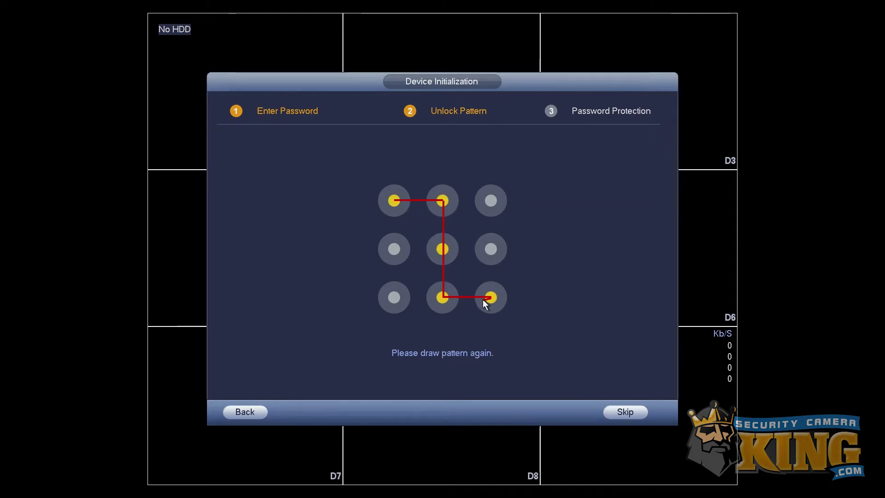
mouse_move(398, 196)
left_mouse_down()
mouse_move(433, 197)
mouse_move(444, 297)
mouse_move(485, 299)
left_mouse_up()
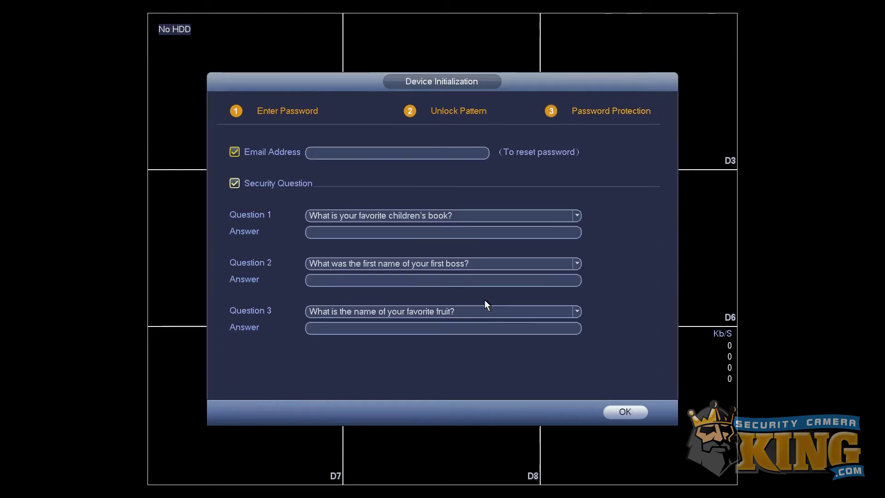
- Uncheck Security Question and type the recovery e-mail's user name and @ sign
left_click(234, 184)
left_click(312, 156)
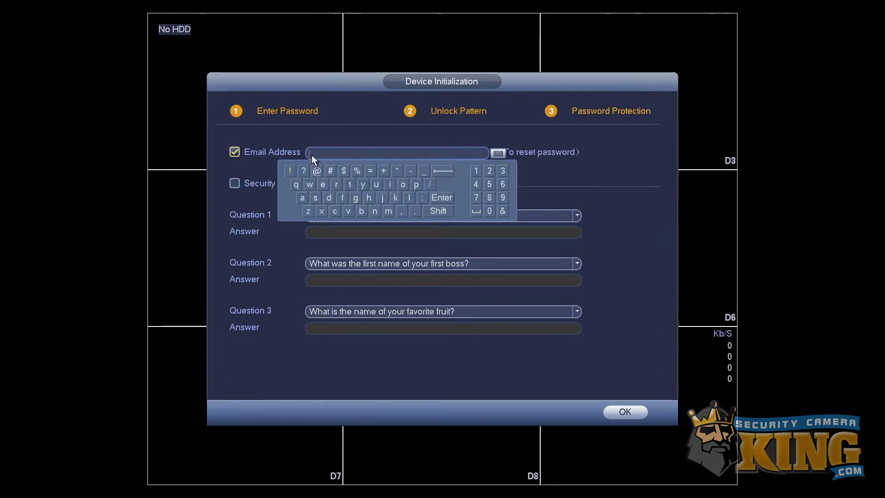
left_click(316, 197)
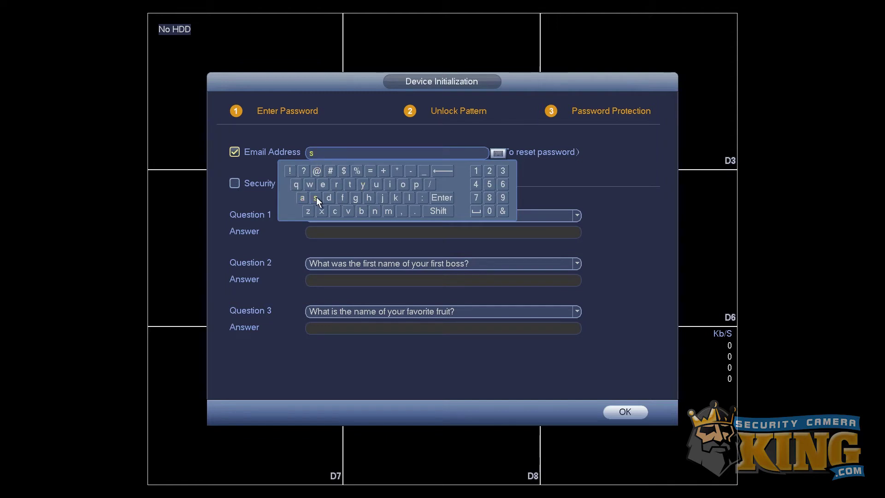
left_click(376, 185)
left_click(416, 185)
left_click(416, 186)
left_click(404, 184)
left_click(336, 185)
left_click(349, 185)
left_click(317, 171)
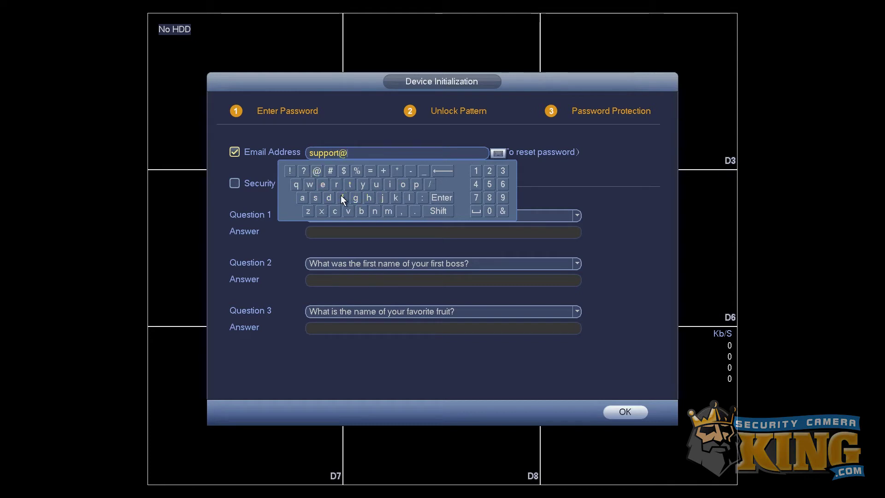
- Spell out the e-mail domain ending in .com and close the keyboard
left_click(315, 198)
left_click(322, 185)
left_click(334, 211)
left_click(375, 185)
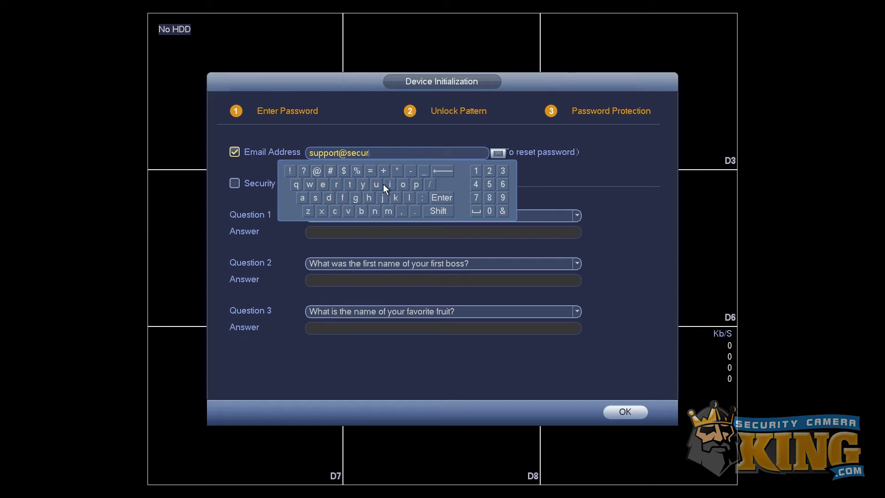
left_click(335, 211)
left_click(302, 197)
left_click(389, 211)
left_click(323, 185)
left_click(335, 185)
left_click(302, 198)
left_click(395, 198)
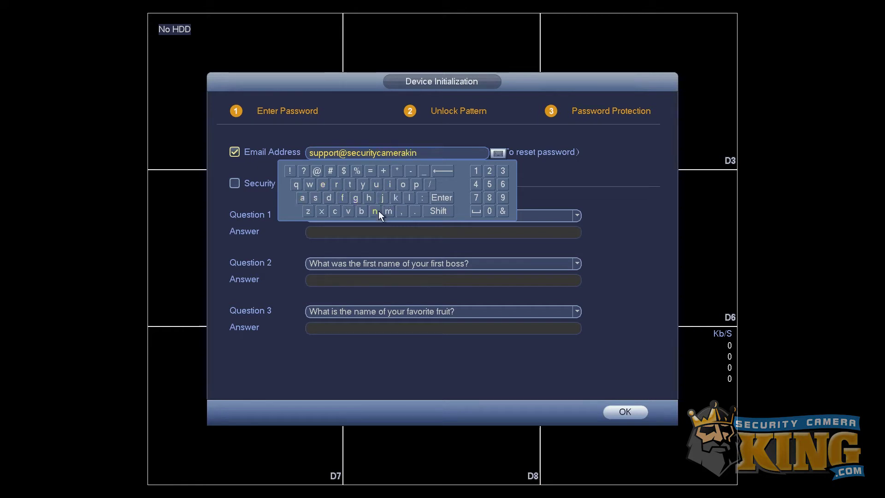
left_click(356, 198)
left_click(335, 211)
left_click(404, 183)
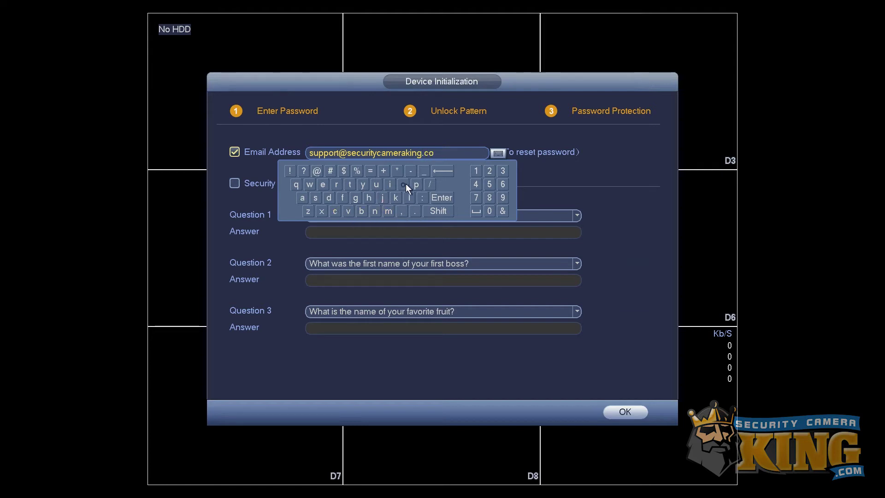
left_click(388, 211)
left_click(438, 196)
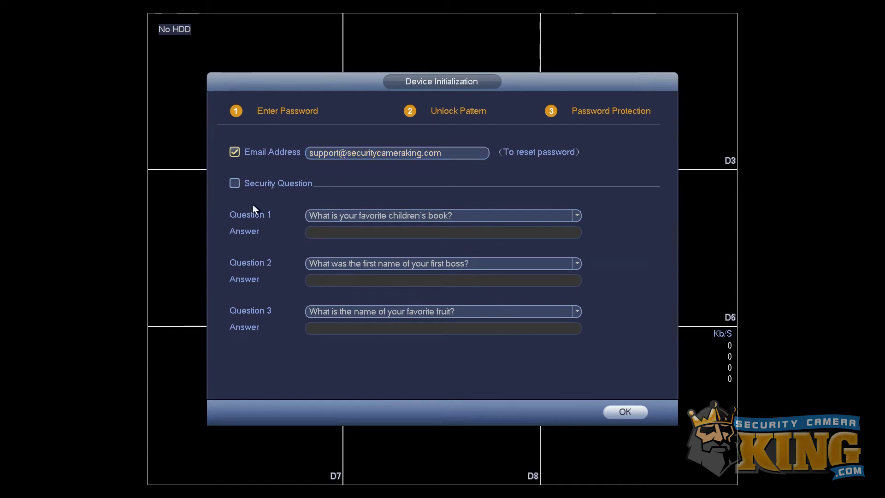
- Review the Question 1–3 choices, leave security questions unchecked, and confirm with OK
left_click(234, 184)
left_click(331, 216)
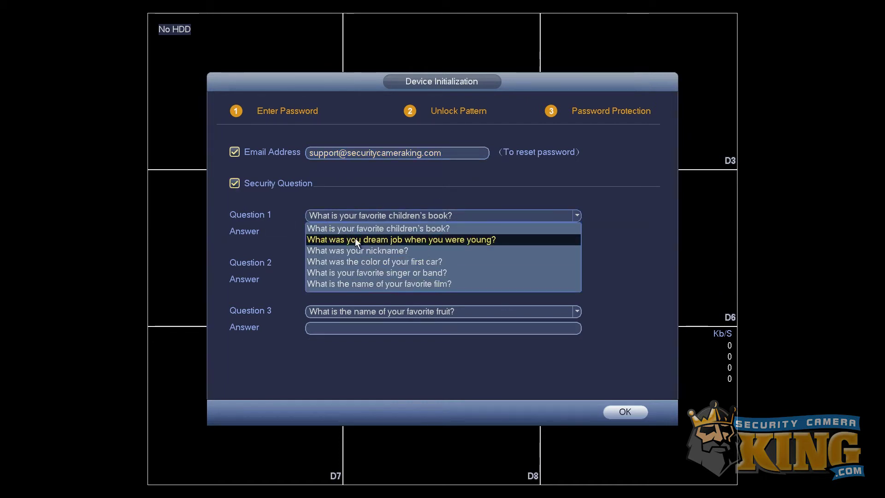
left_click(285, 237)
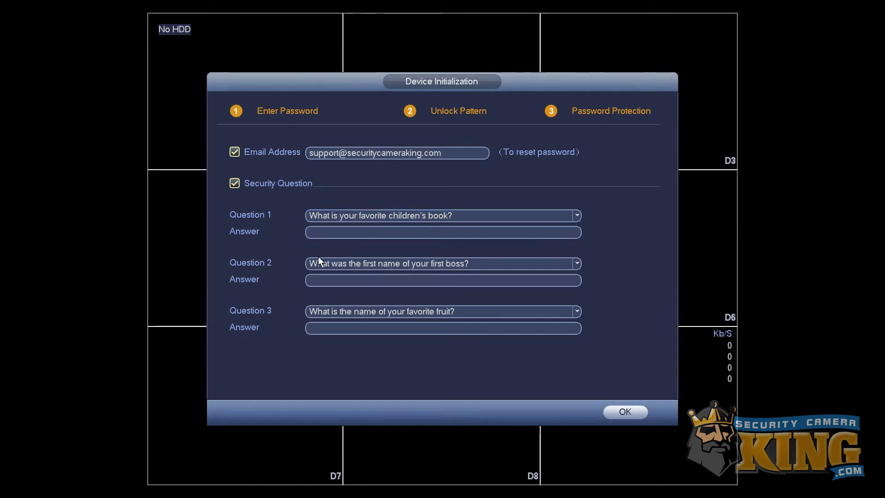
left_click(318, 259)
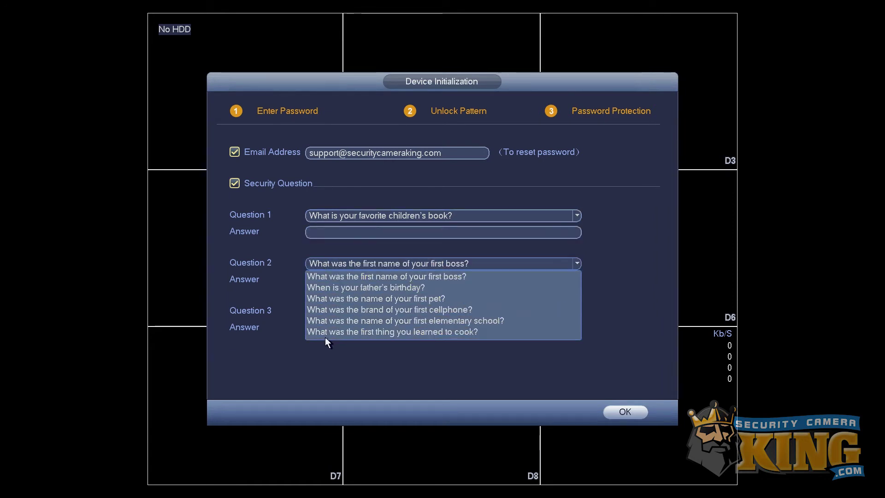
left_click(299, 361)
left_click(321, 314)
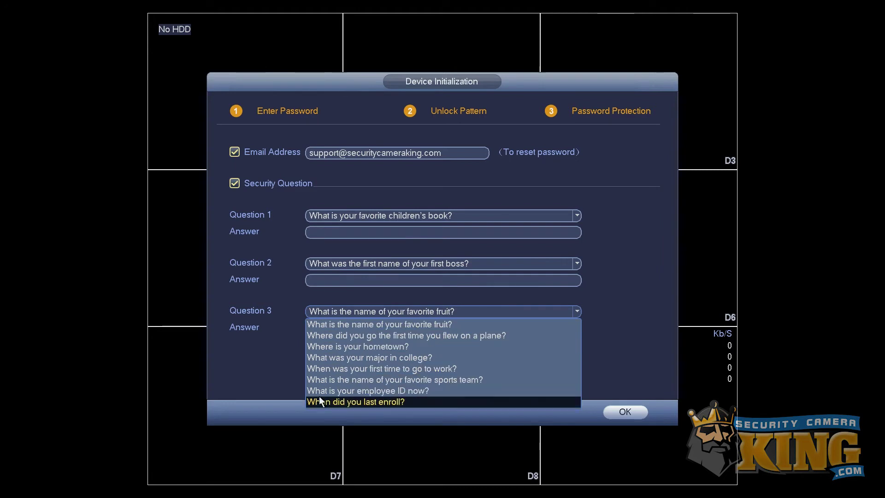
left_click(281, 321)
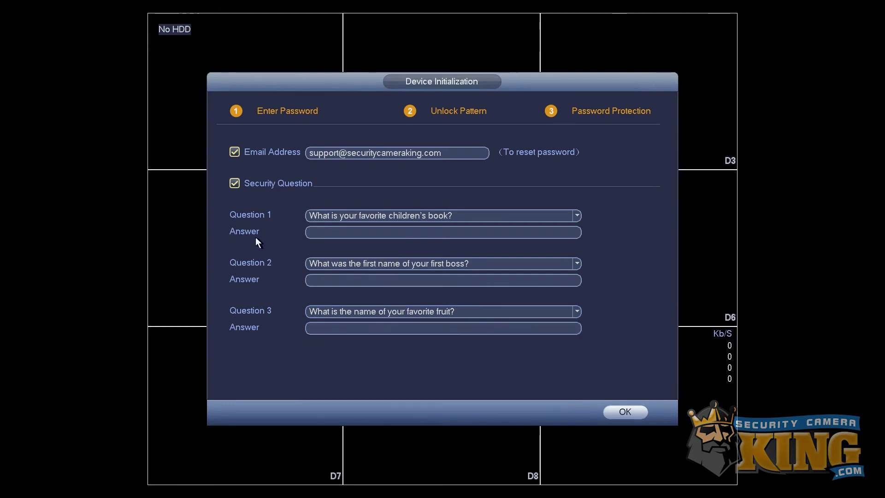
left_click(235, 184)
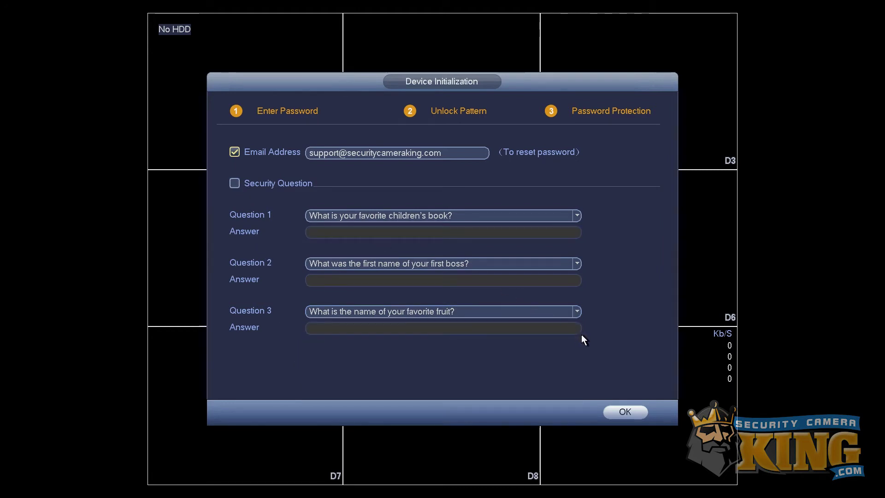
left_click(613, 411)
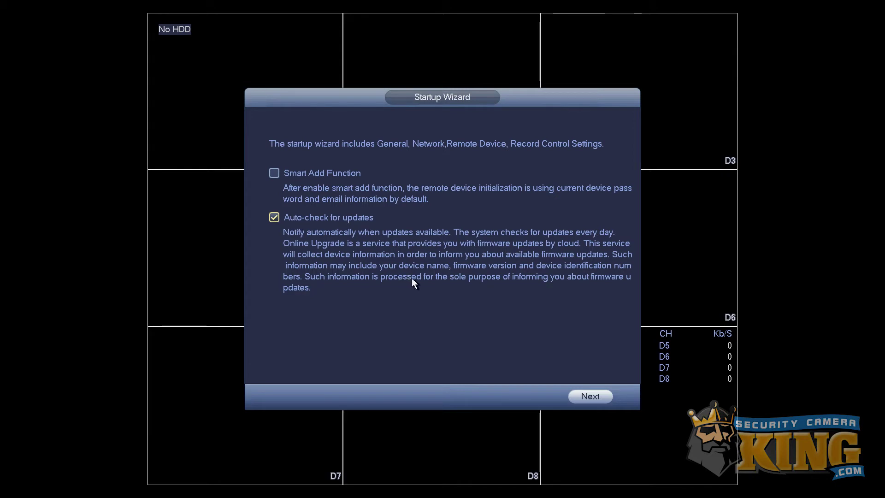
- Page through the wizard's General, TCP/IP and EASY4IP pages to Registration
left_click(582, 393)
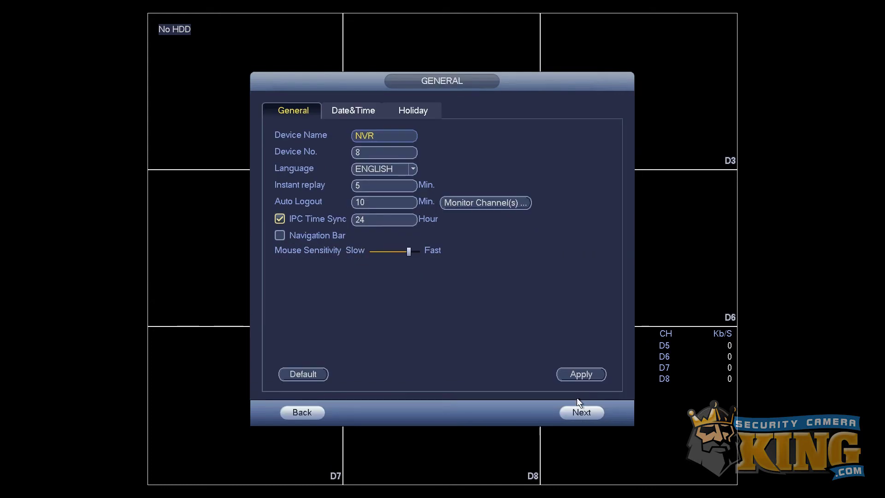
left_click(581, 412)
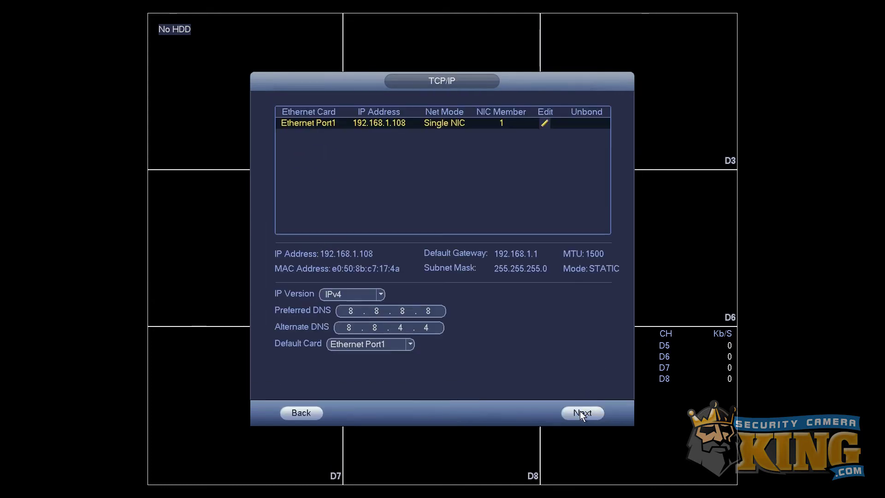
left_click(581, 413)
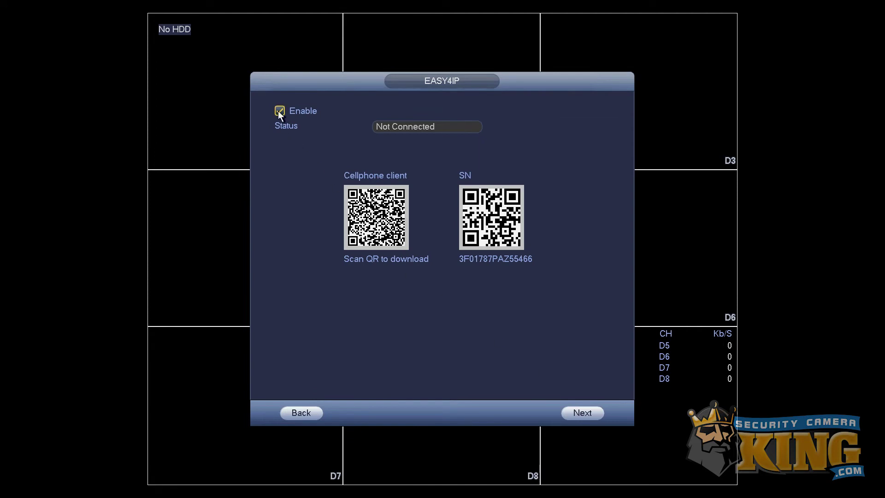
left_click(578, 409)
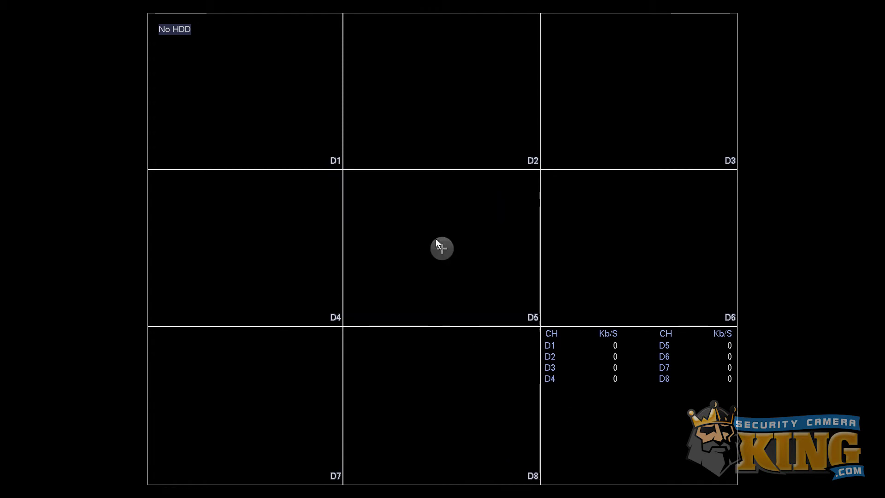
- Log out of the recorder via Main Menu > Shut Down > Logout
right_click(431, 211)
left_click(468, 353)
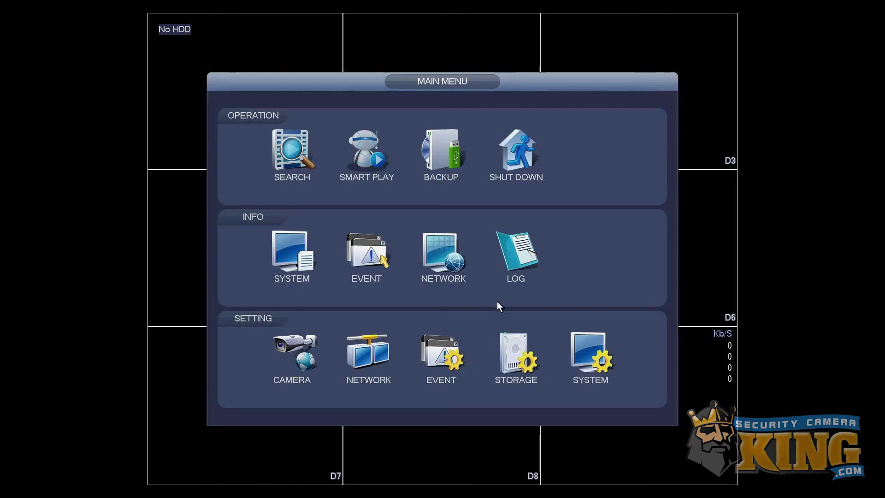
left_click(521, 160)
left_click(433, 235)
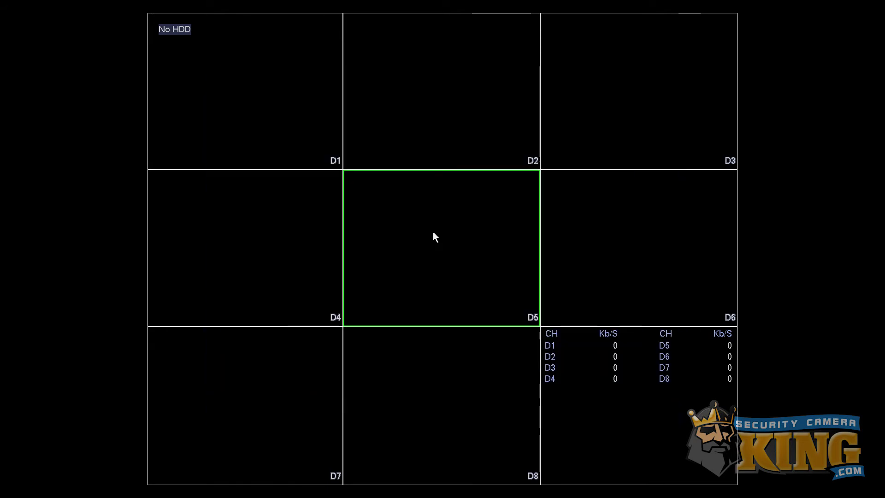
- Request the main menu, switch to password login, and choose Forgot password to show the QR code
right_click(387, 181)
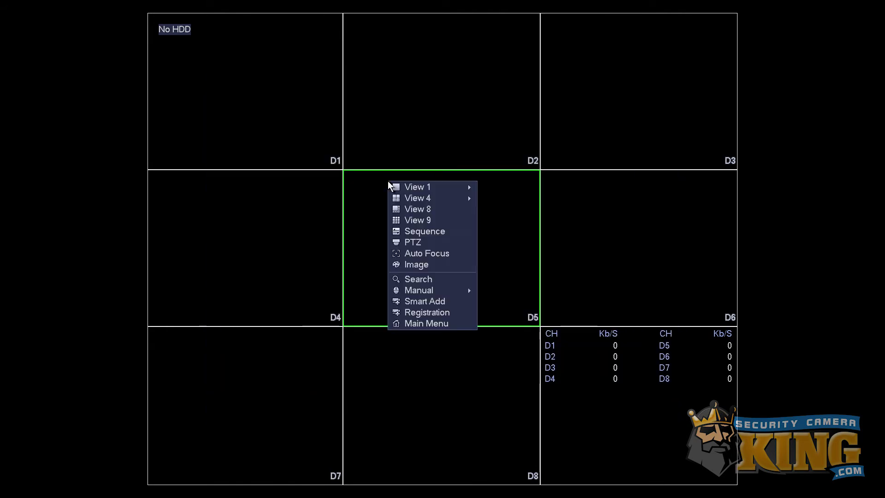
left_click(430, 322)
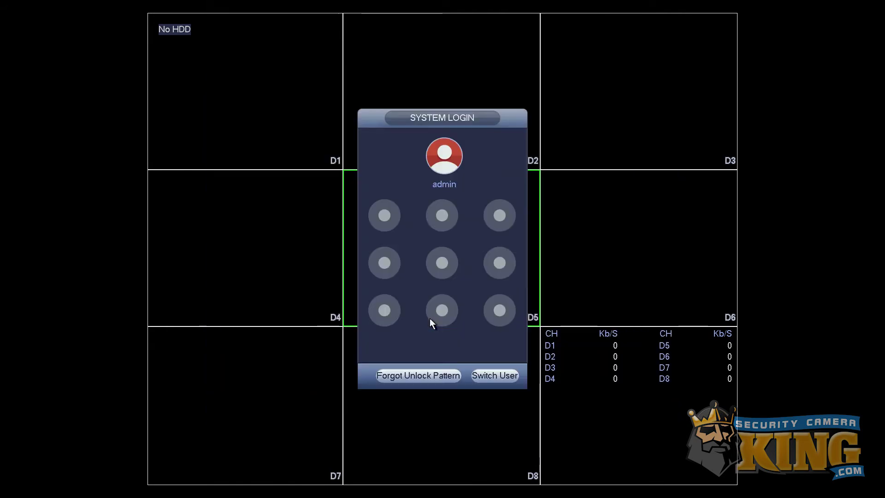
left_click(413, 376)
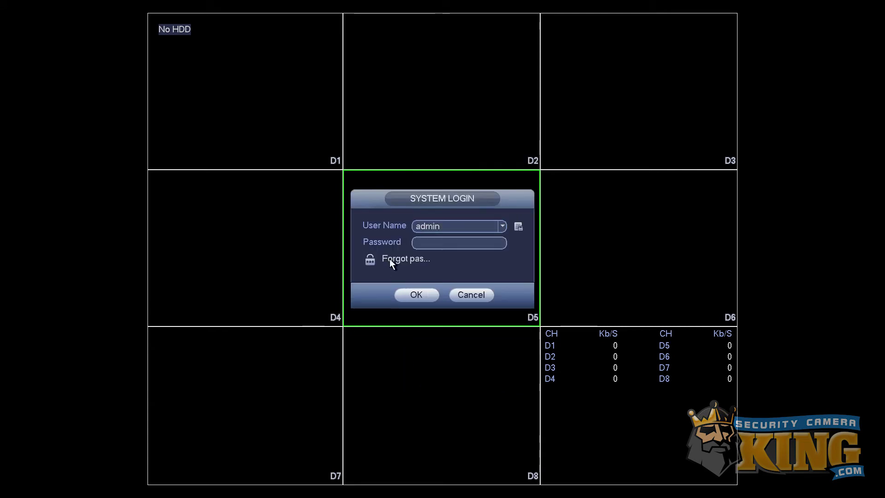
left_click(370, 259)
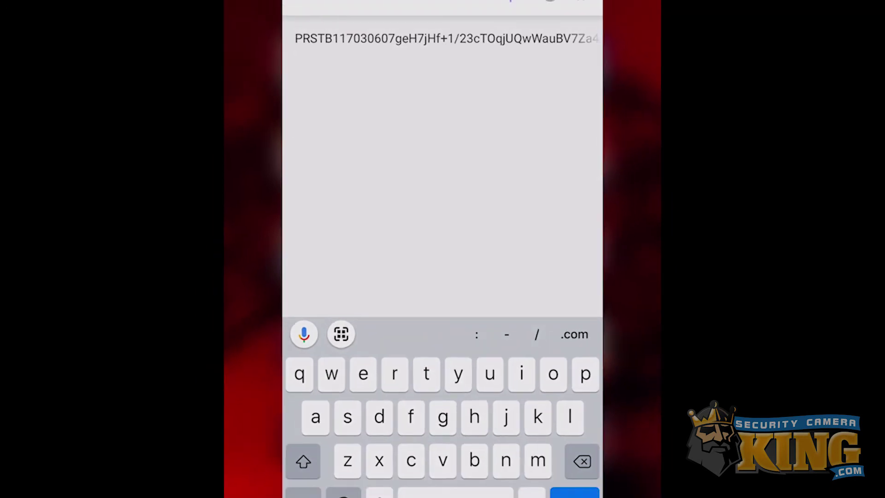
- Copy the scanned string and address a new Gmail message to the support e-mail address
left_click(462, 3)
left_click(486, 30)
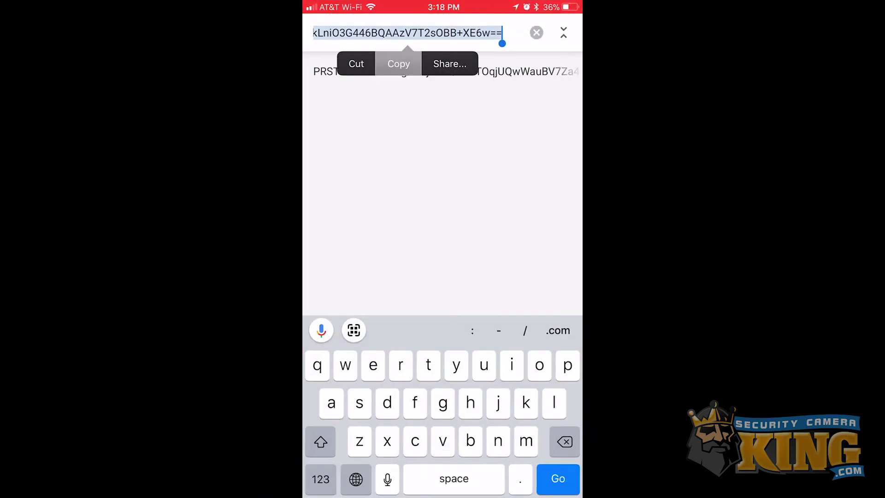
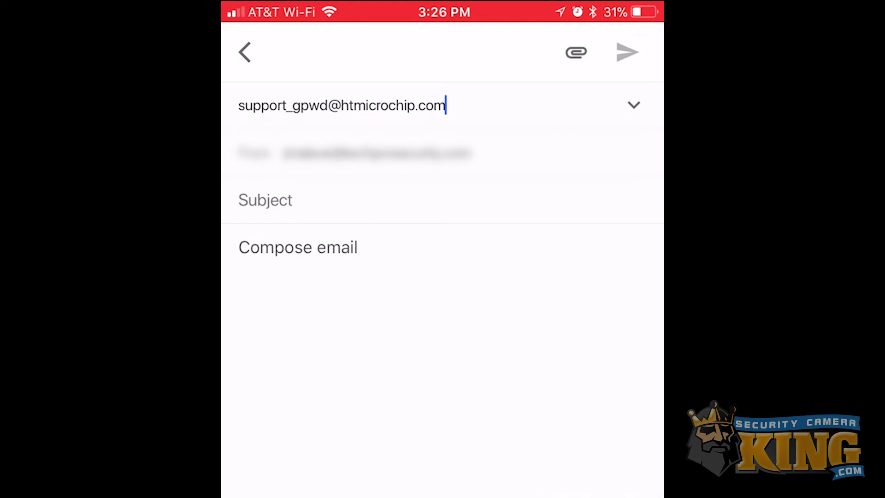
left_click(266, 199)
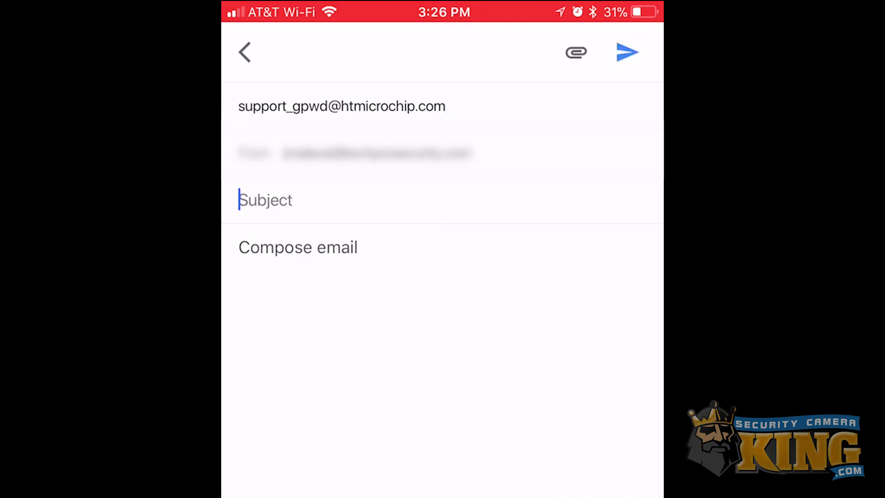
- Add subject 'Password Recovery', paste the scanned string into the body, and send it
type("Passwor")
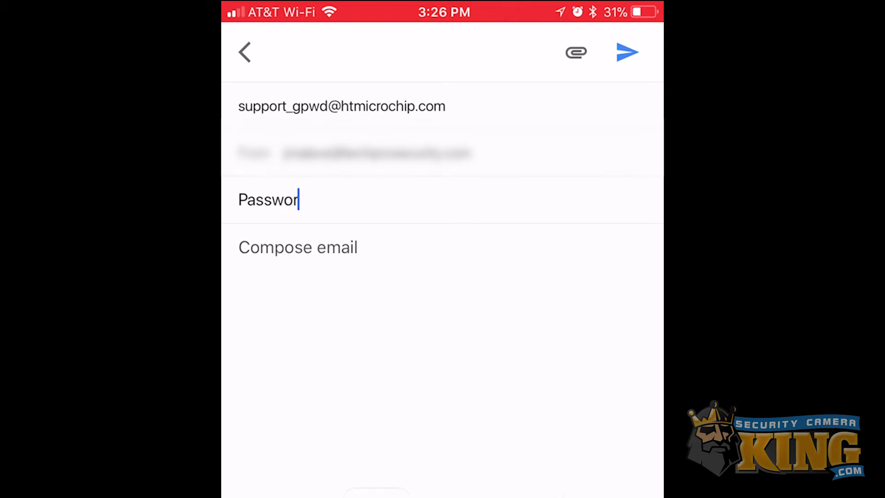
type("d Recove")
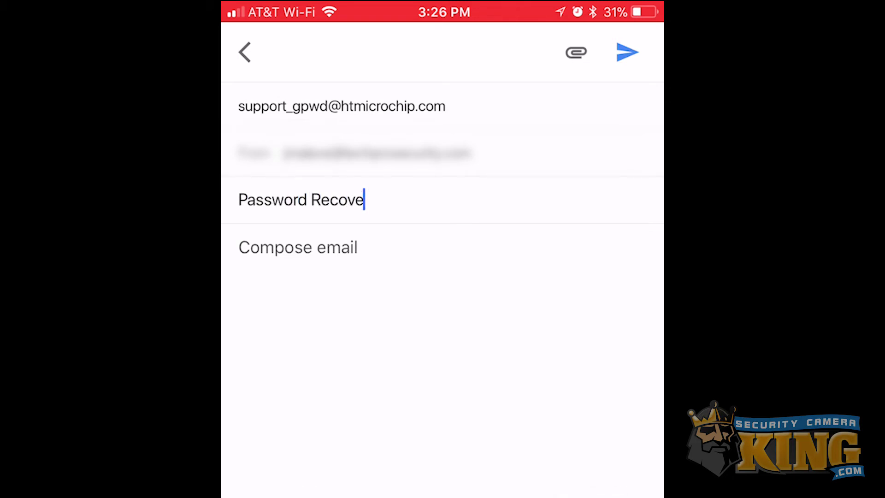
type("ry")
left_click(258, 247)
left_click(239, 247)
left_click(269, 197)
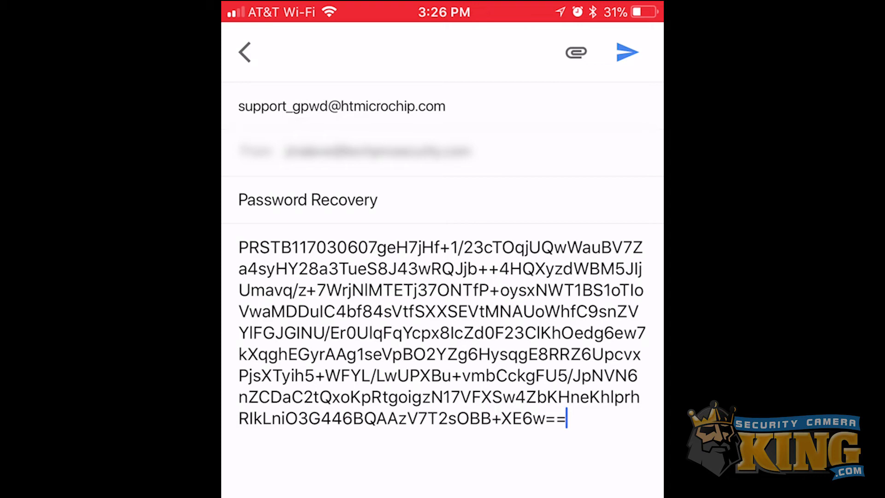
left_click(628, 52)
left_click(627, 52)
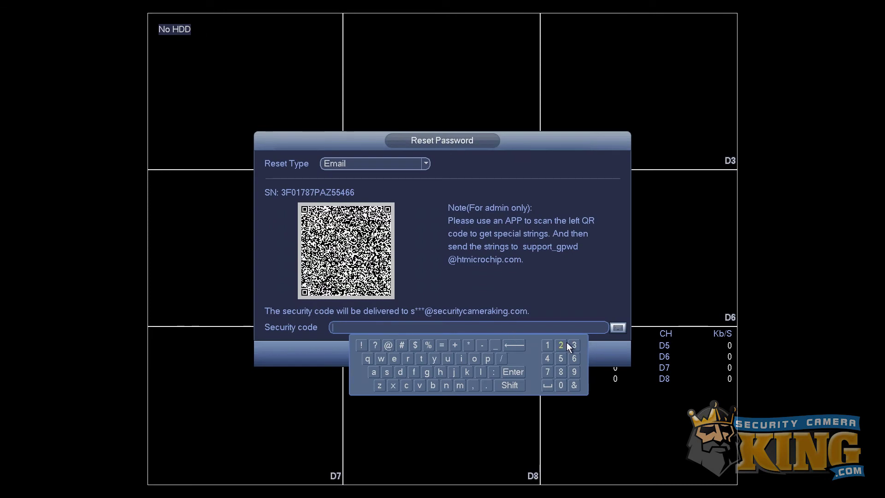
- Enter the emailed security code with the on-screen keyboard and submit it
left_click(550, 358)
left_click(548, 347)
left_click(432, 382)
left_click(409, 386)
left_click(409, 385)
left_click(409, 385)
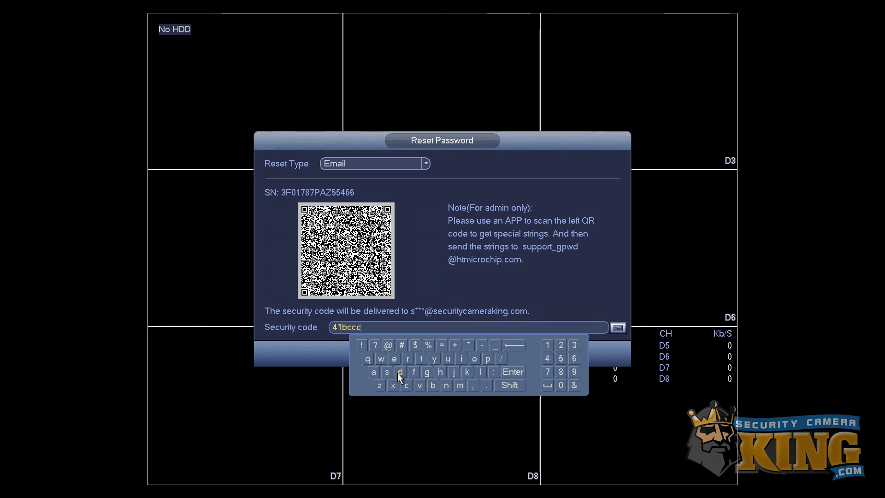
left_click(398, 372)
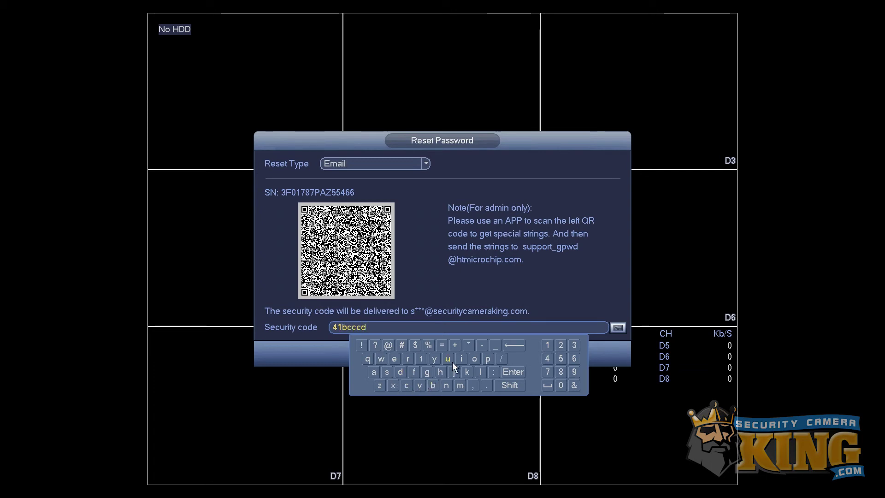
left_click(400, 372)
left_click(551, 312)
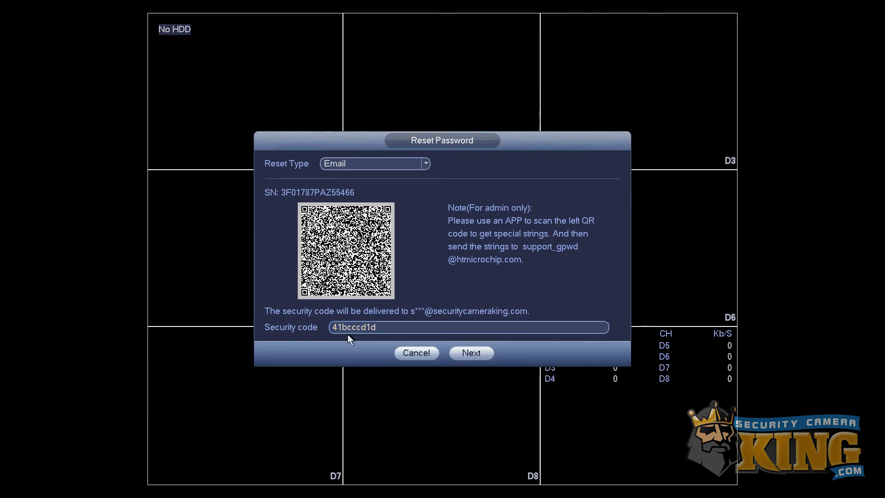
left_click(466, 354)
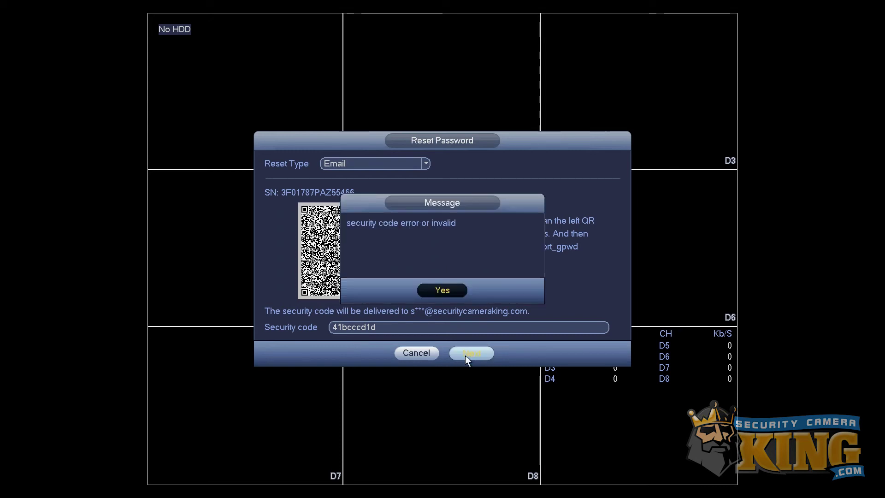
- Dismiss the invalid-code error, delete the extra 'c' from the code, and resubmit it
left_click(441, 290)
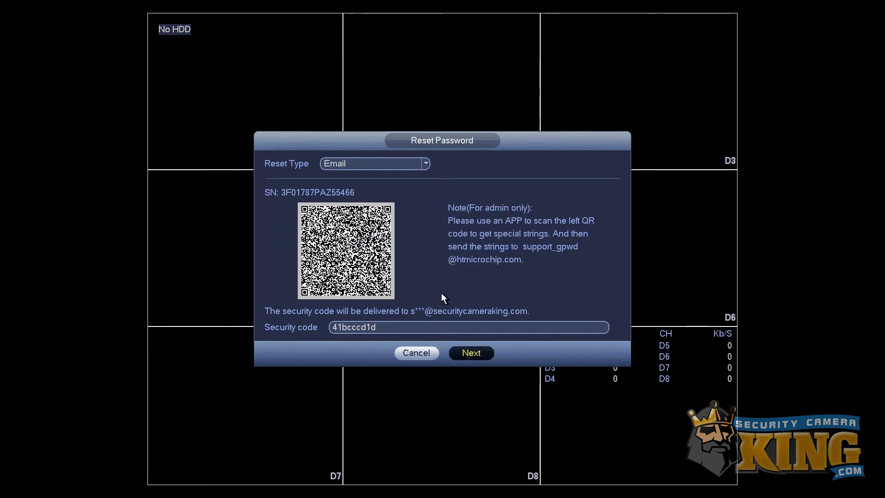
left_click(383, 328)
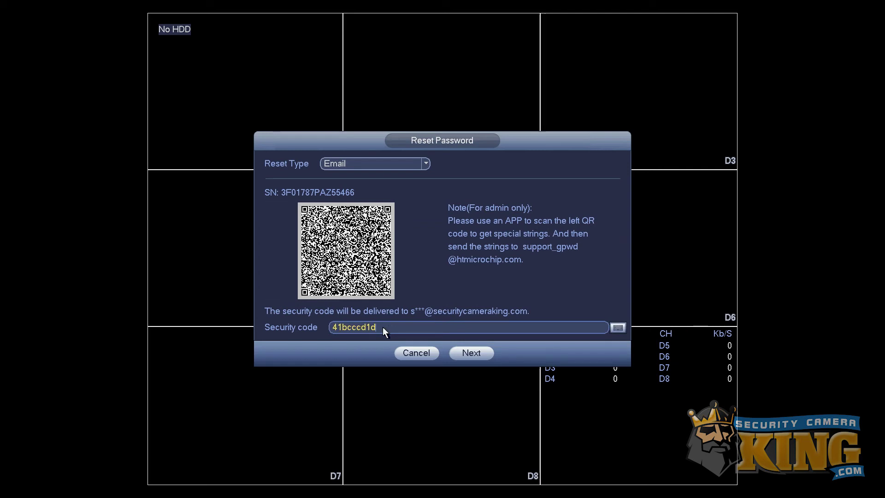
left_click(363, 335)
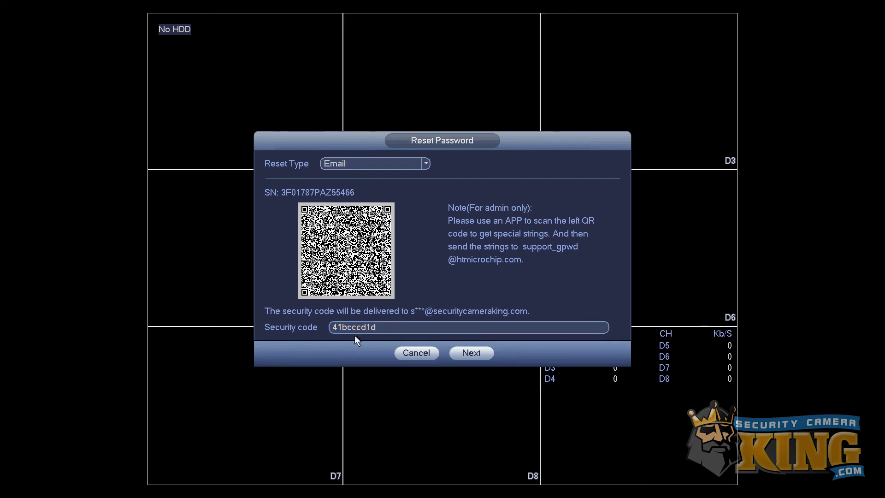
left_click(357, 326)
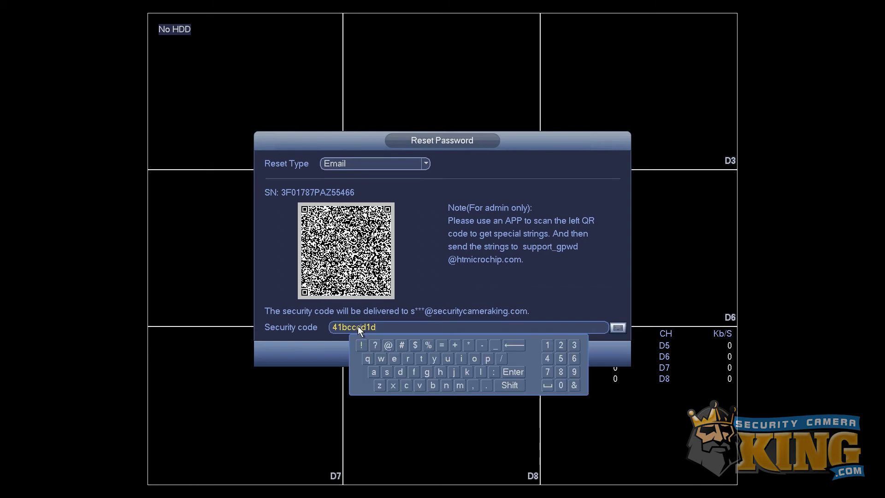
left_click(518, 347)
left_click(518, 289)
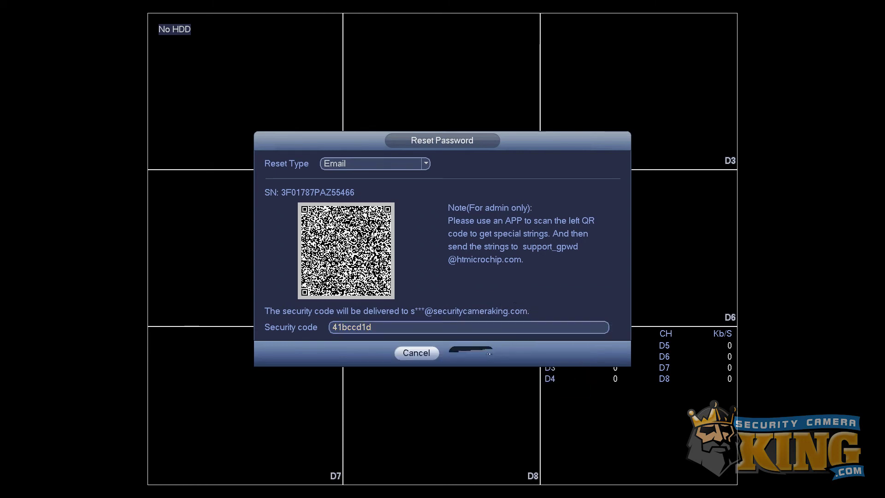
left_click(473, 352)
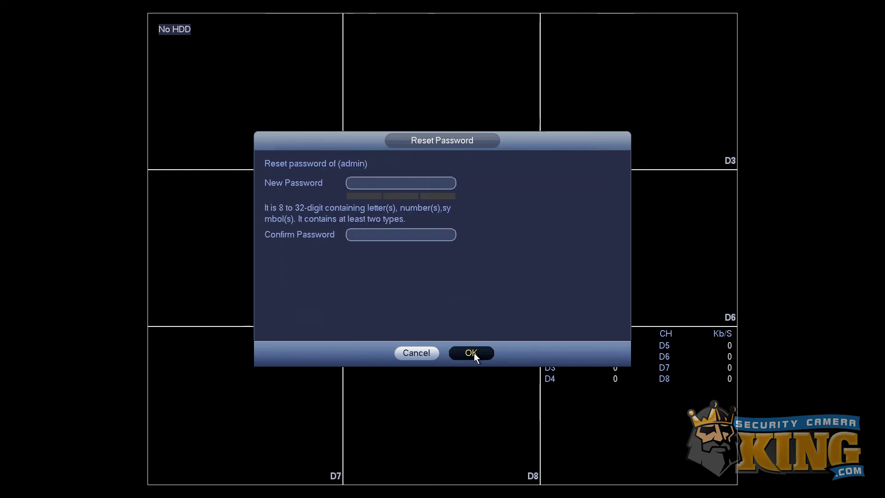
- Fill the New Password field with the new admin password, letters plus three digits
left_click(373, 184)
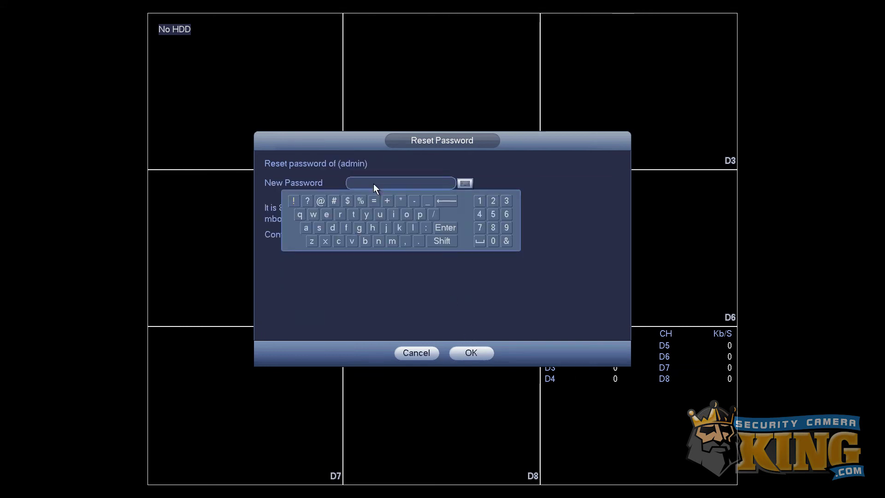
left_click(318, 227)
left_click(326, 215)
left_click(338, 241)
left_click(381, 214)
left_click(339, 212)
left_click(326, 214)
left_click(422, 214)
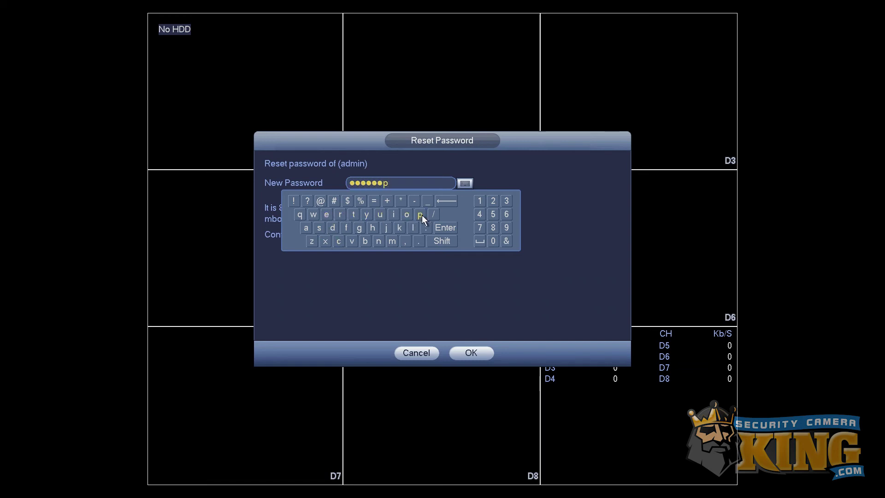
left_click(307, 228)
left_click(319, 228)
left_click(319, 228)
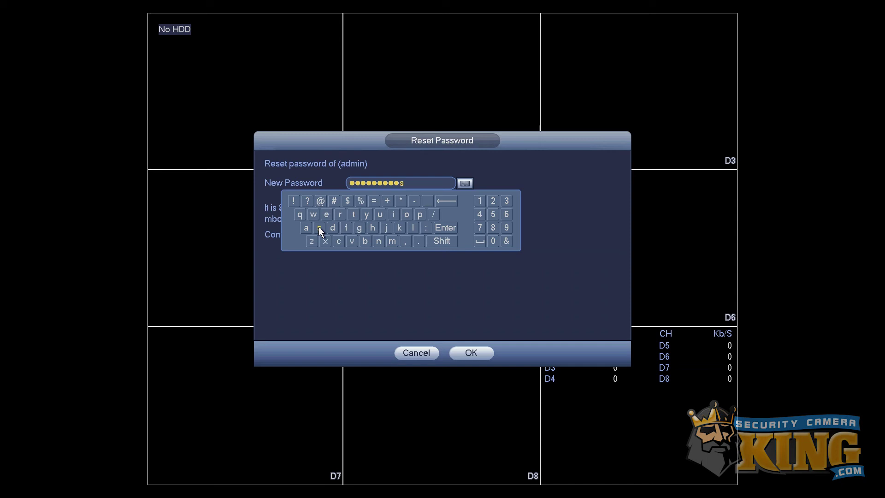
left_click(479, 202)
left_click(493, 203)
left_click(505, 201)
left_click(451, 228)
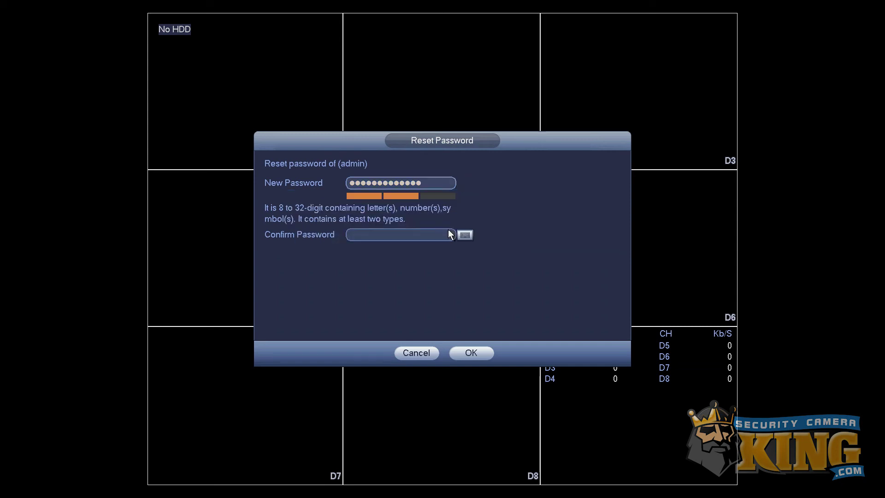
- Retype the same password in the Confirm Password field
left_click(450, 234)
left_click(321, 277)
left_click(326, 268)
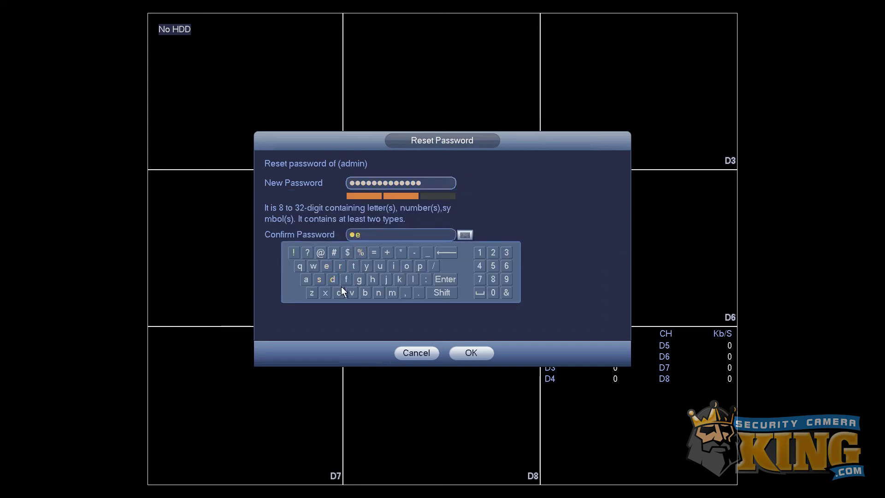
left_click(340, 291)
left_click(380, 266)
left_click(340, 267)
left_click(327, 265)
left_click(420, 266)
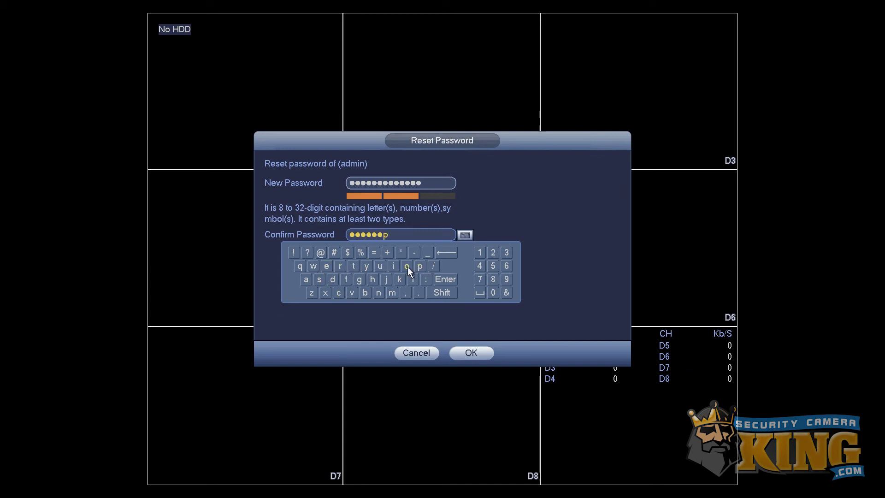
left_click(305, 279)
left_click(318, 279)
left_click(318, 279)
left_click(480, 252)
left_click(492, 252)
left_click(506, 252)
left_click(464, 235)
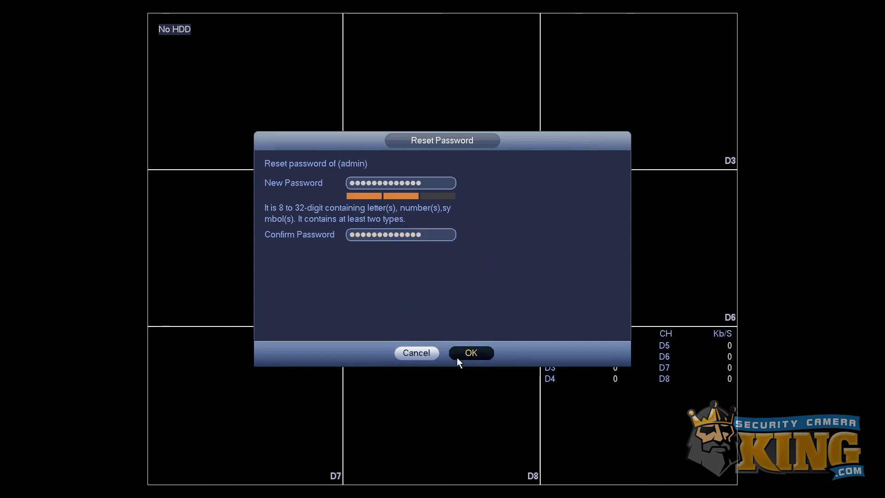
- Apply the new admin password, sync it to remote devices, and close the finished report
left_click(471, 354)
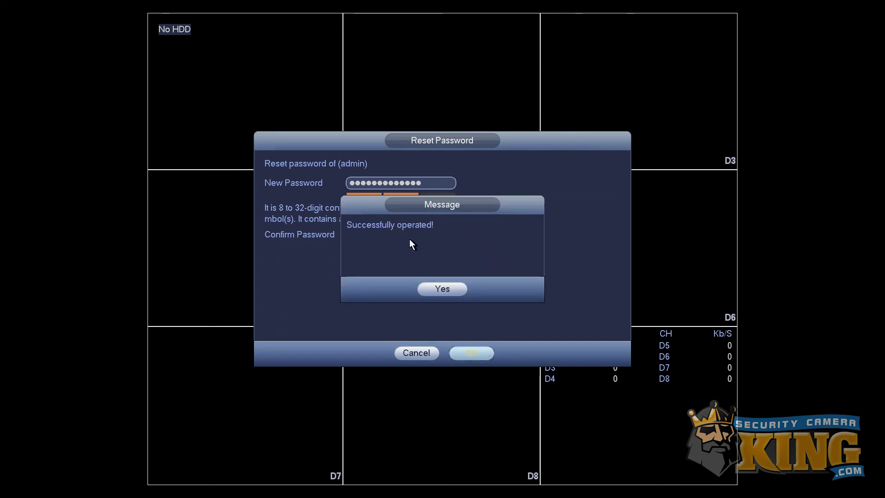
left_click(425, 289)
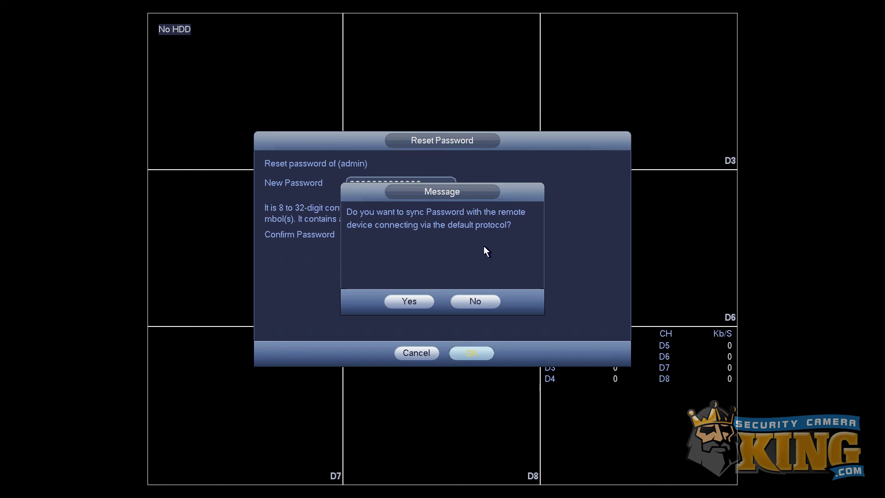
left_click(424, 302)
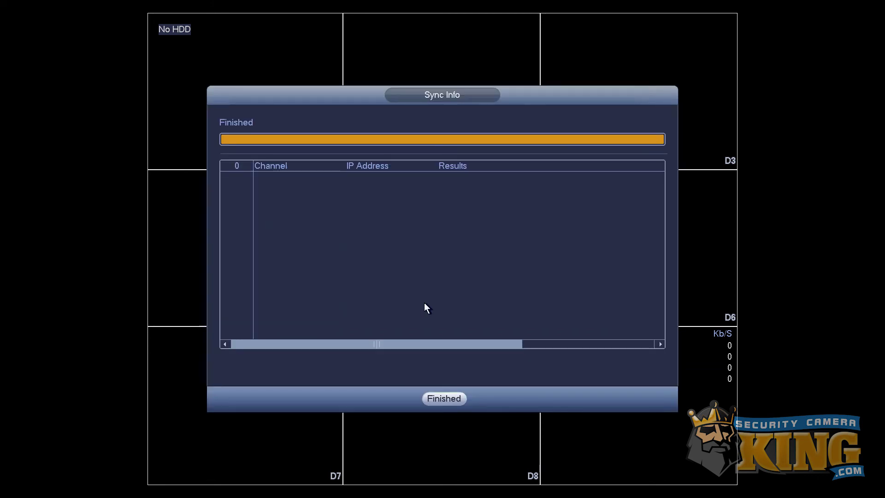
left_click(441, 399)
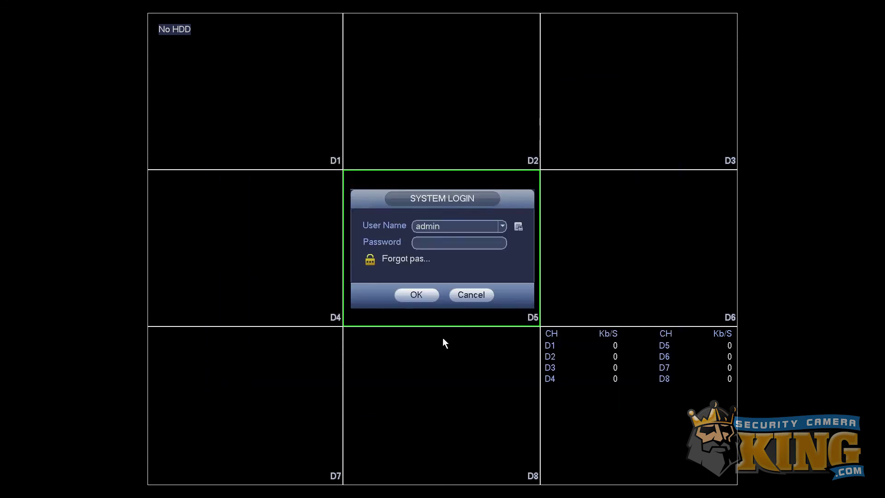
- Log in as admin at System Login using the new password
left_click(439, 245)
left_click(376, 289)
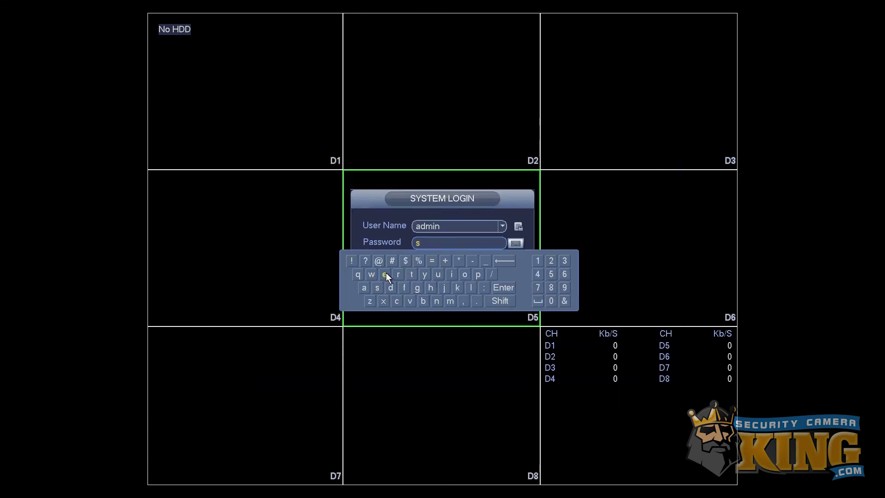
left_click(385, 274)
left_click(395, 301)
left_click(437, 274)
left_click(386, 274)
left_click(477, 274)
left_click(365, 287)
left_click(376, 287)
left_click(376, 287)
left_click(537, 260)
left_click(549, 260)
left_click(564, 260)
left_click(516, 287)
left_click(434, 294)
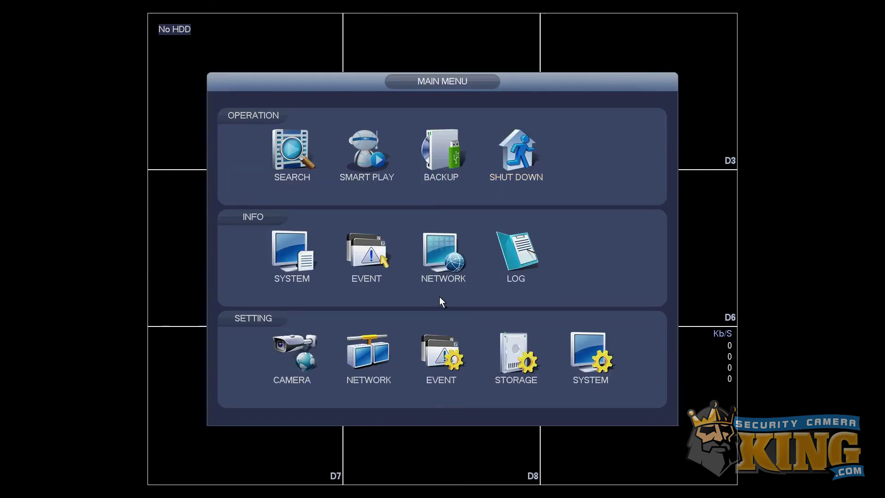
- Show the system version 3.215.0000000.1 under INFO > SYSTEM > VERSION
left_click(578, 341)
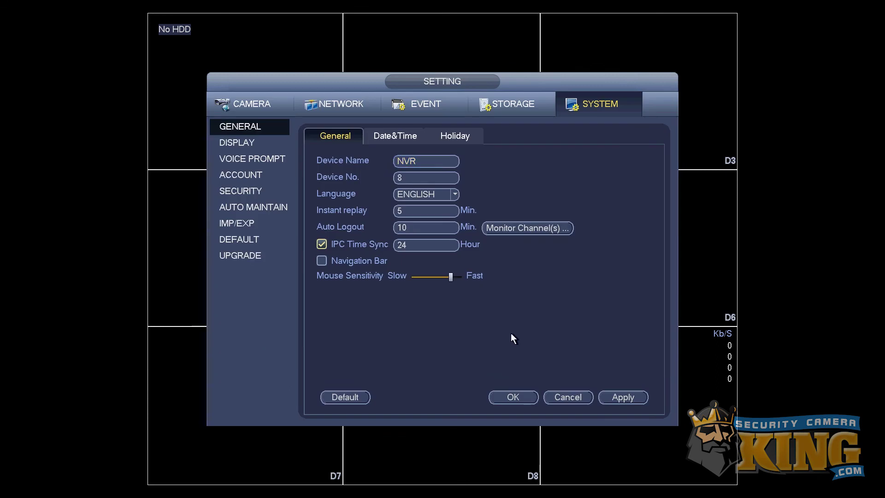
right_click(265, 240)
left_click(280, 257)
left_click(238, 175)
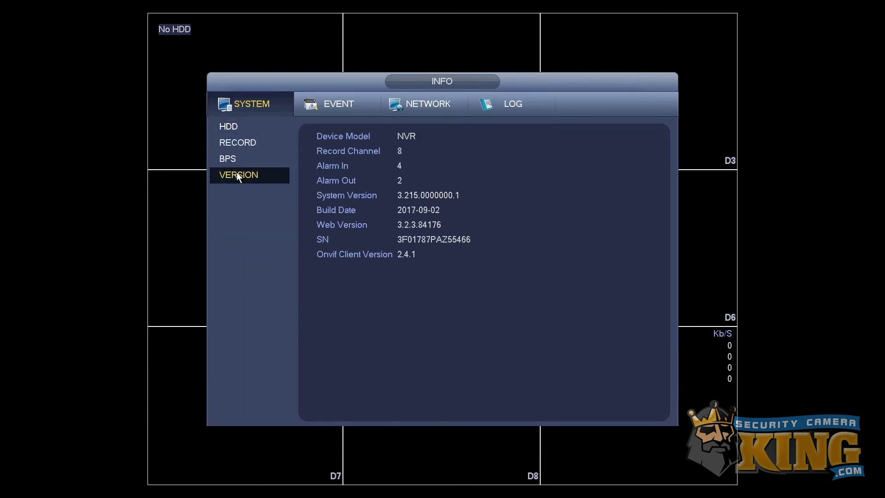